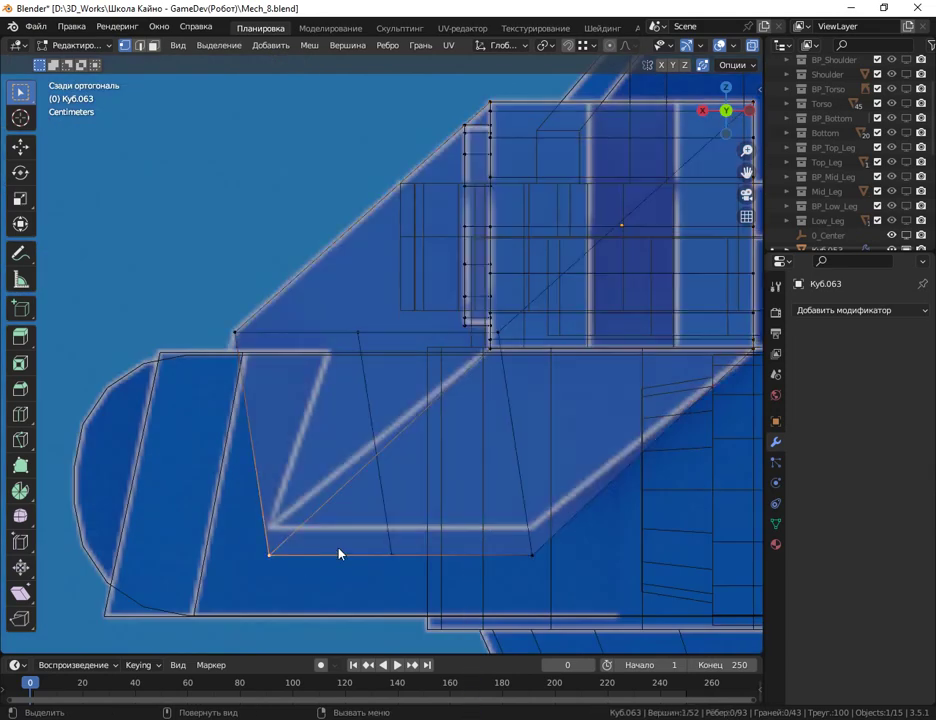
Slide the side plate's bottom edge 0.058 m along X to match the blueprint.
scroll(381, 530, down, 3)
key(ctrl+KP_1)
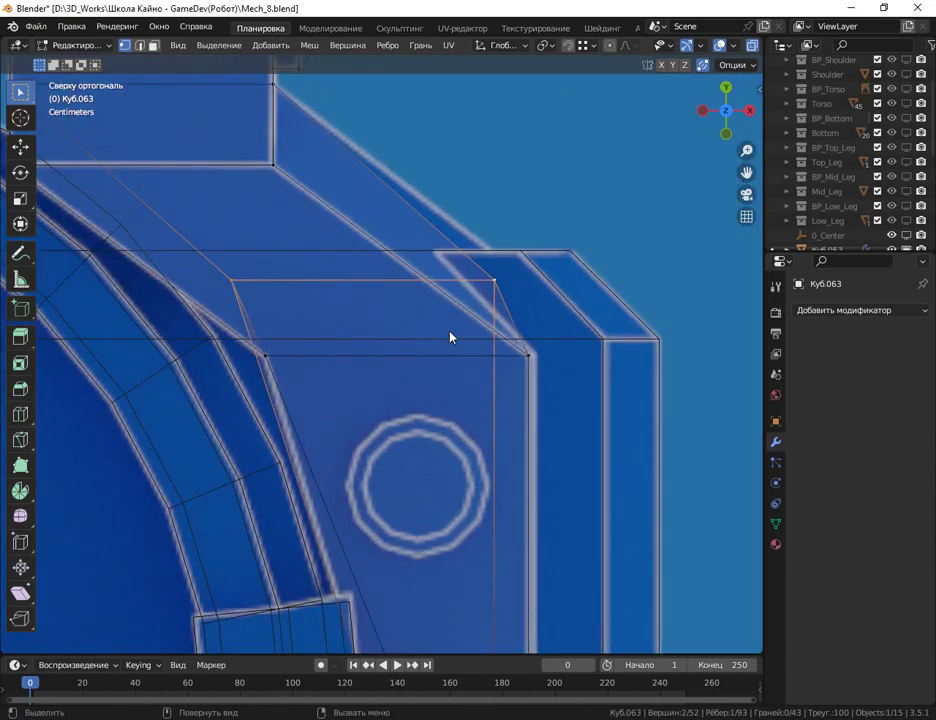
shift+middle_drag(606, 528, 628, 510)
key(g)
key(x)
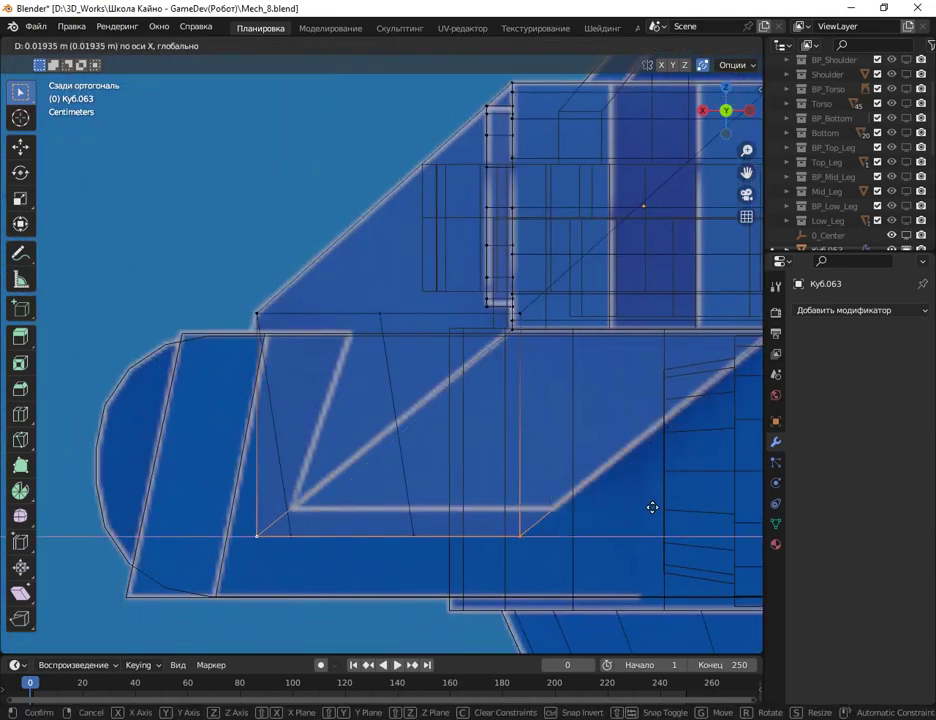
click(653, 508)
middle_drag(278, 322, 493, 397)
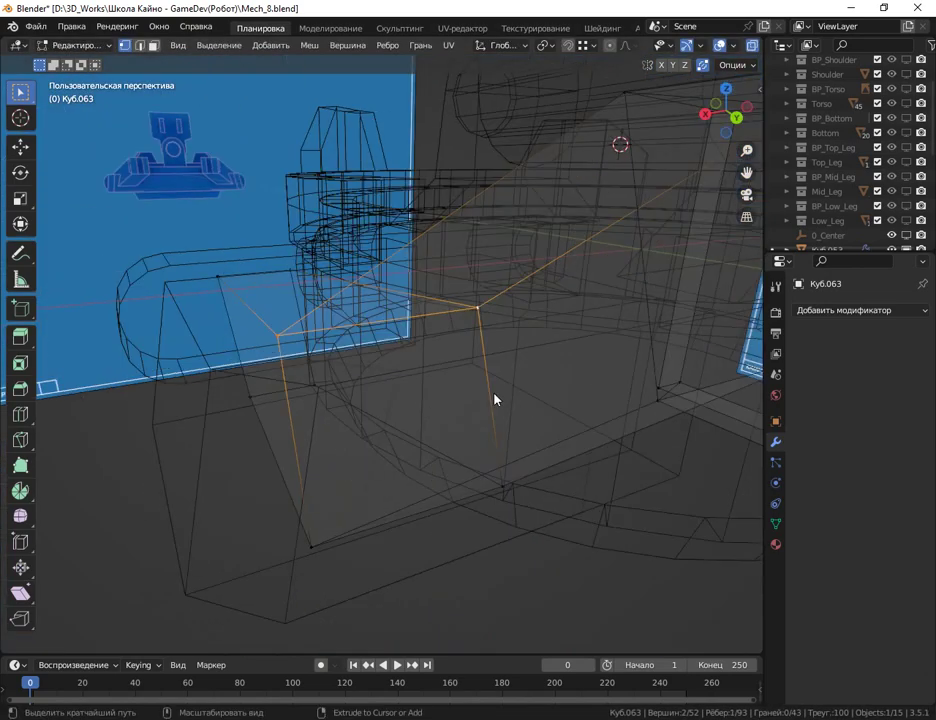
key(KP_7)
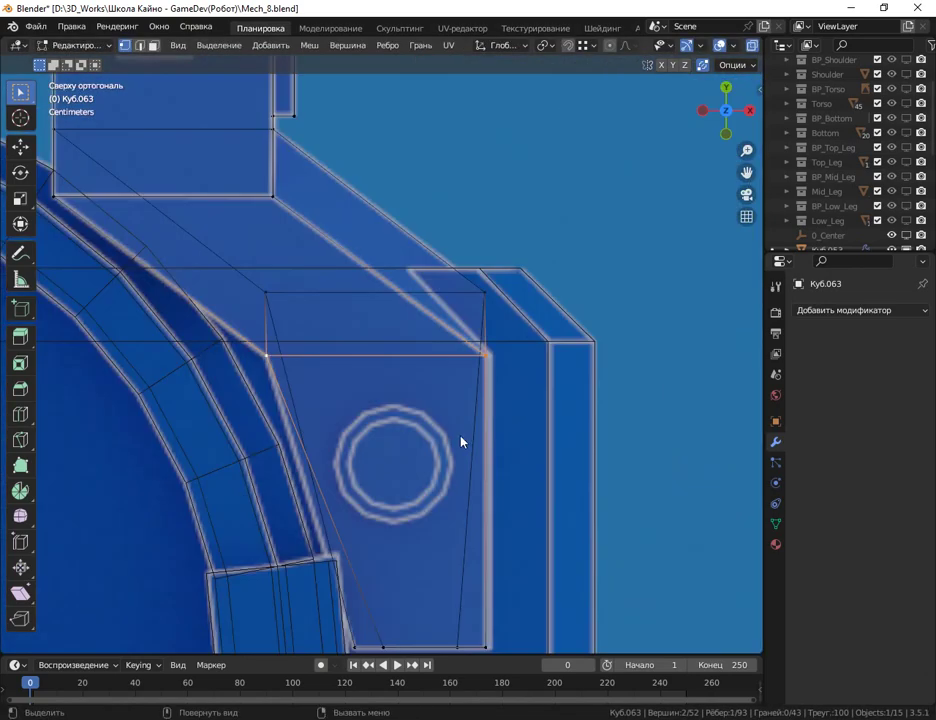
scroll(402, 347, down, 3)
scroll(397, 338, up, 3)
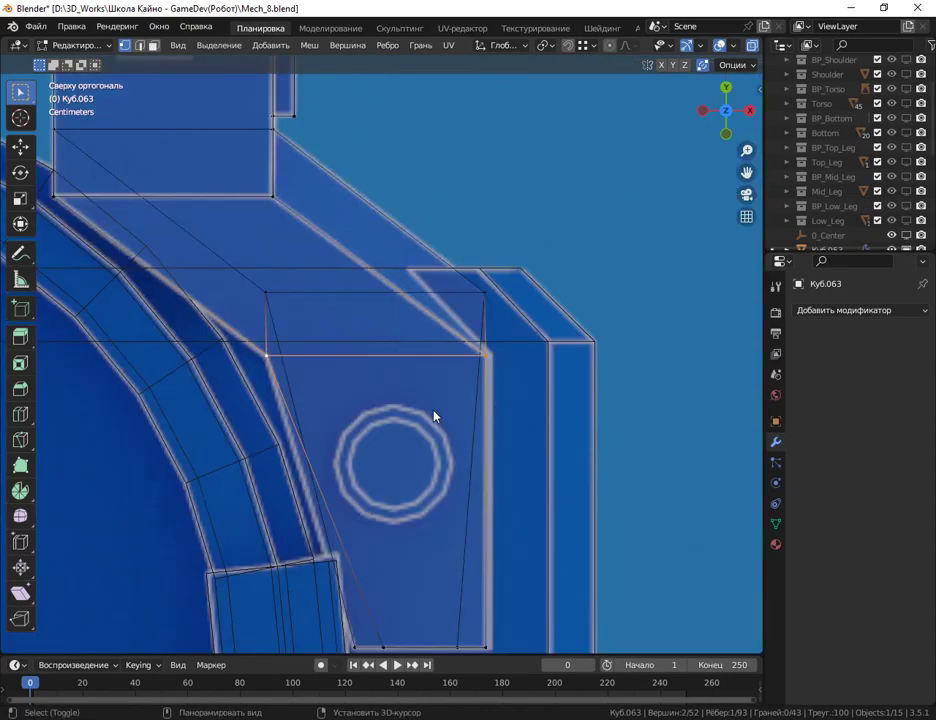
middle_drag(433, 417, 395, 355)
key(KP_7)
mouse_move(516, 344)
middle_down()
mouse_move(449, 328)
mouse_move(476, 411)
middle_up()
key(KP_7)
scroll(435, 490, up, 2)
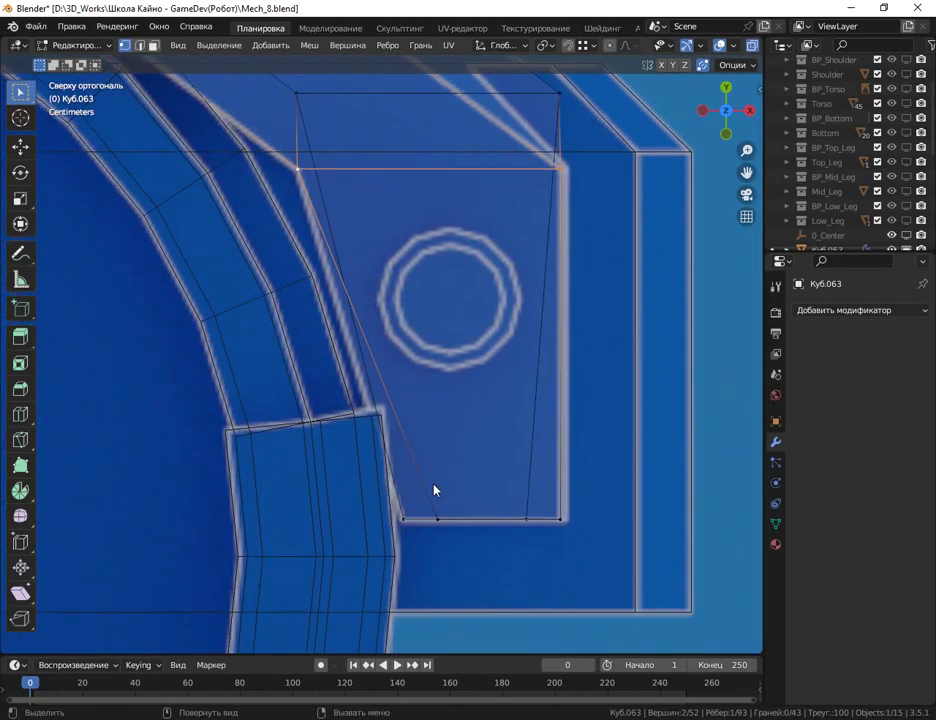
scroll(433, 490, down, 2)
Extrude the plate's lower edge downward and align the new edge to the blueprint outline.
key(KP_3)
key(e)
click(303, 415)
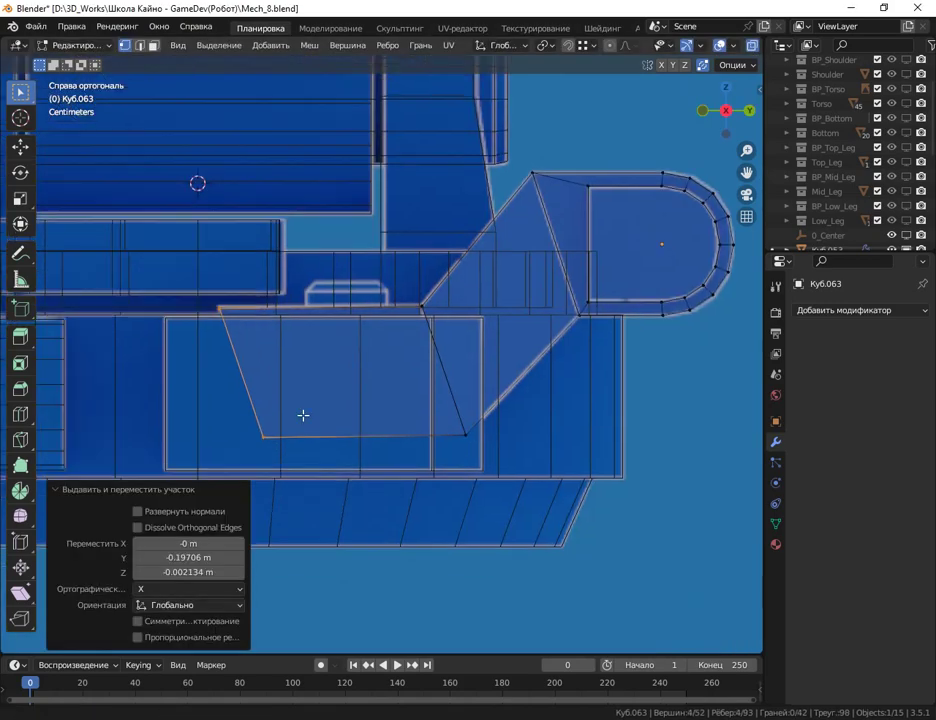
scroll(303, 415, up, 2)
click(464, 508)
middle_drag(369, 348, 393, 378)
key(KP_7)
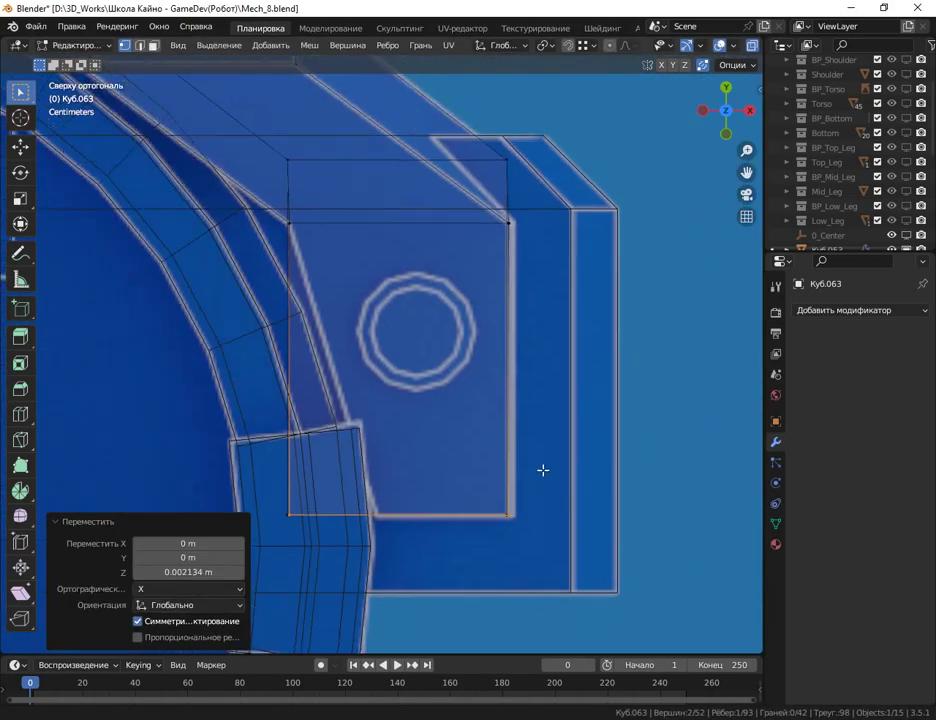
click(404, 525)
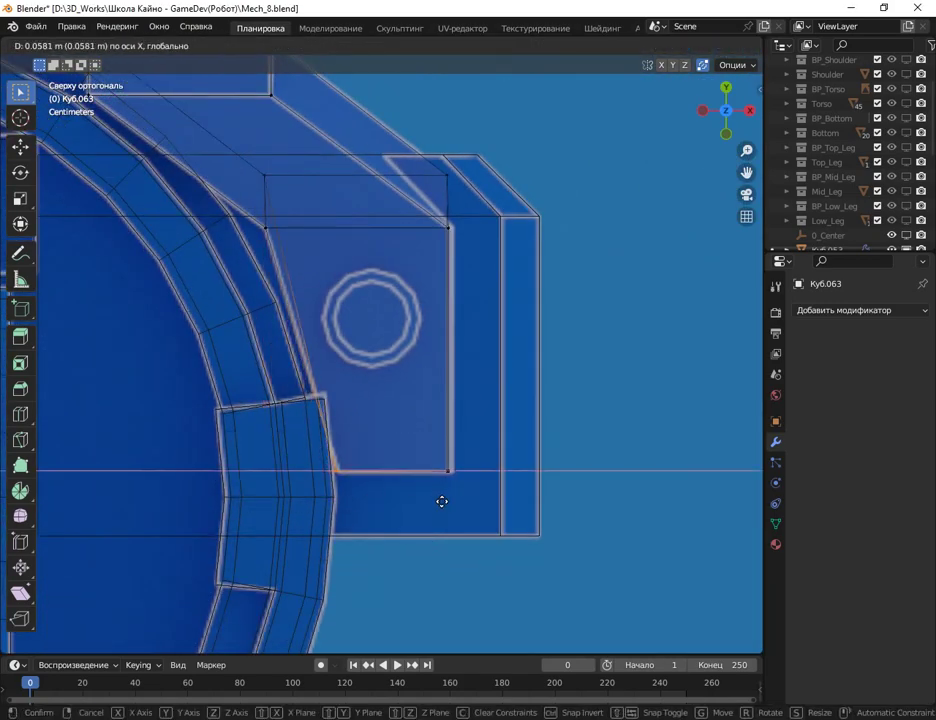
click(442, 501)
scroll(522, 518, down, 2)
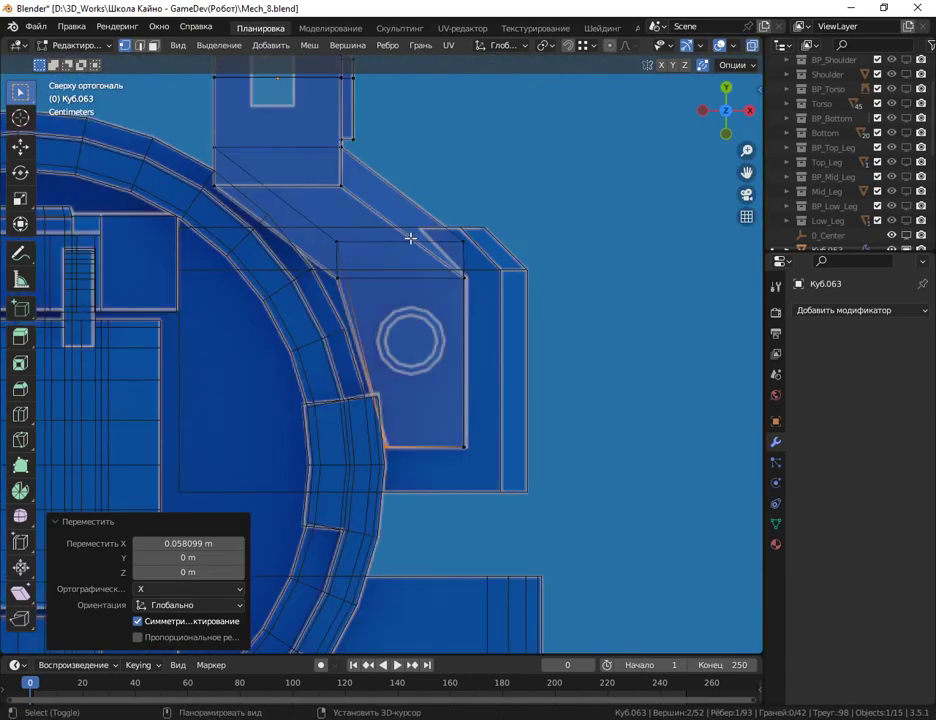
Check the reshaped plate in X-ray against the blueprint and return to Object Mode.
key(alt+z)
mouse_move(410, 238)
middle_down()
mouse_move(472, 347)
mouse_move(382, 449)
mouse_move(418, 392)
middle_up()
key(KP_7)
scroll(437, 408, up, 2)
click(437, 408)
key(Tab)
key(KP_7)
key(alt+z)
scroll(540, 404, up, 3)
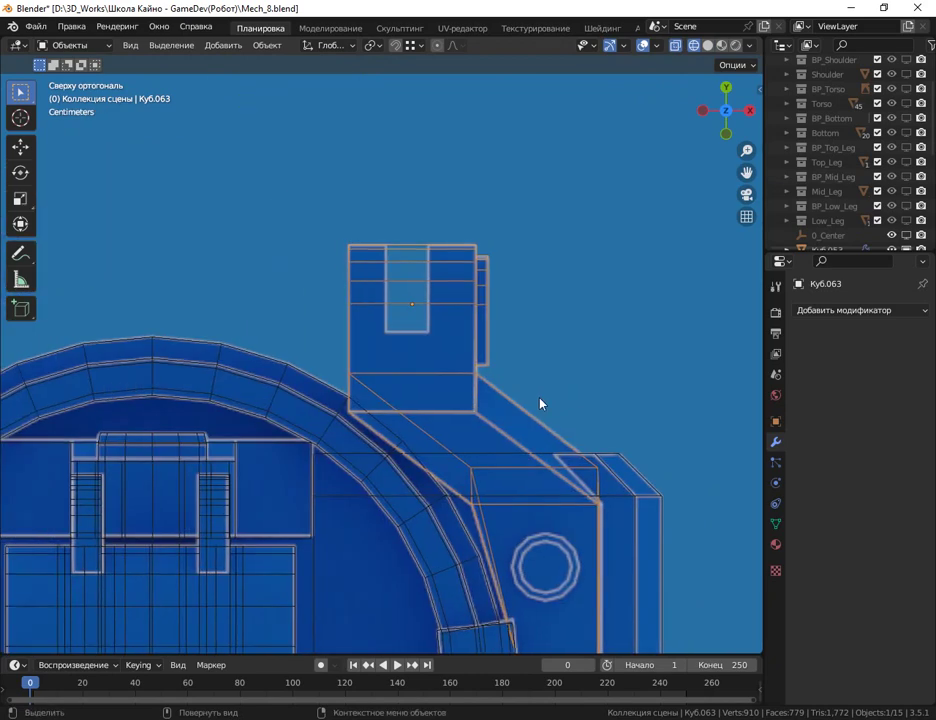
Add a vertical edge loop across the upright block and slide it into place.
key(Tab)
scroll(540, 404, up, 2)
key(ctrl+r)
click(486, 298)
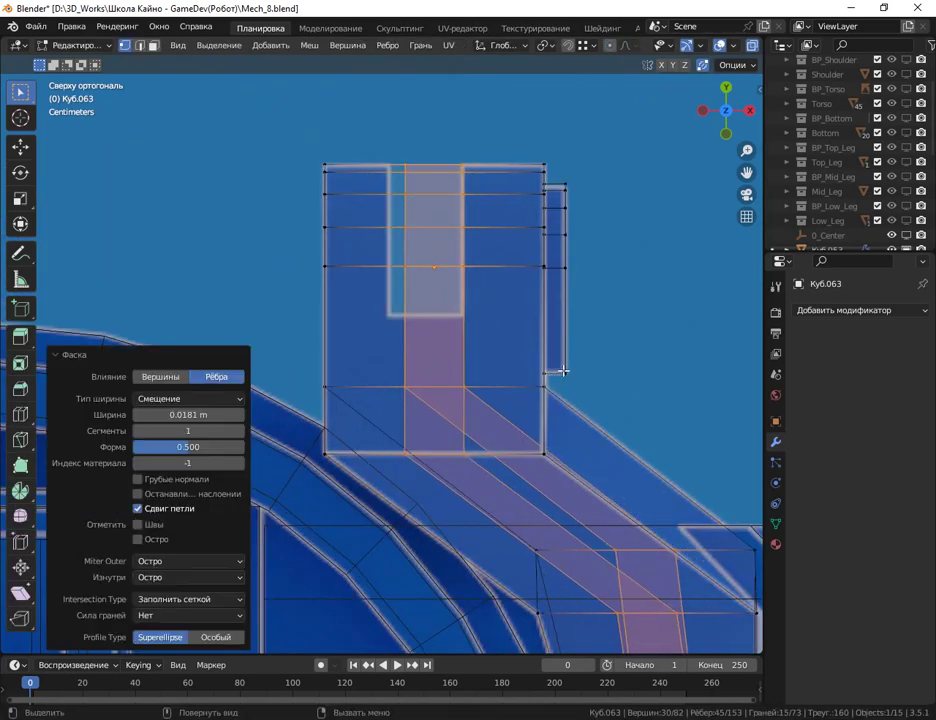
key(ctrl+z)
key(g)
key(g)
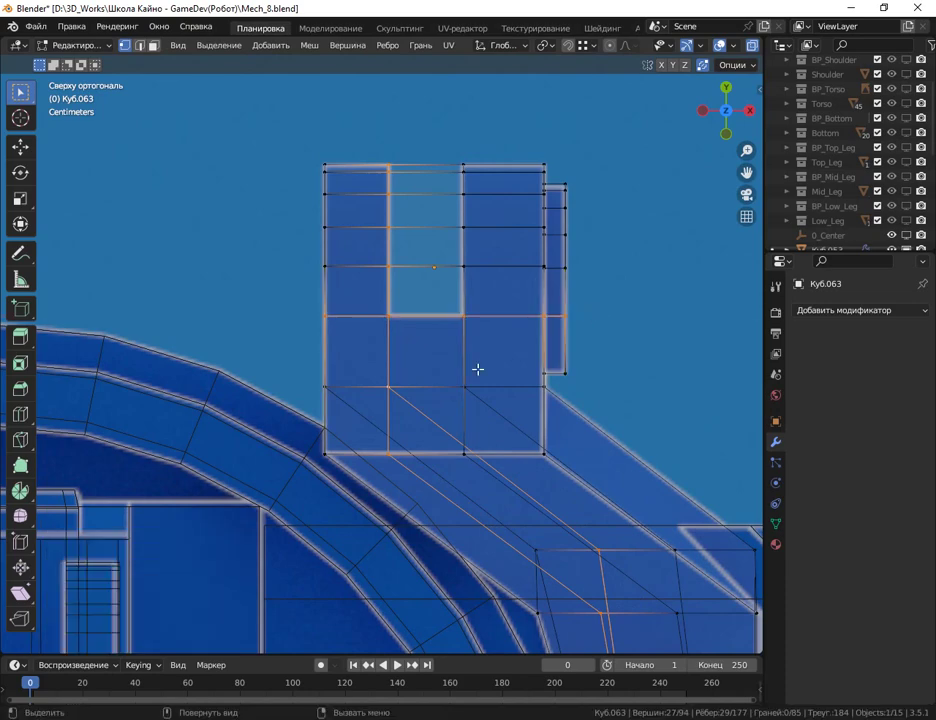
scroll(561, 326, up, 2)
Merge the block's middle column of faces into a single face.
key(alt+z)
key(3)
middle_drag(453, 365, 420, 400)
key(KP_7)
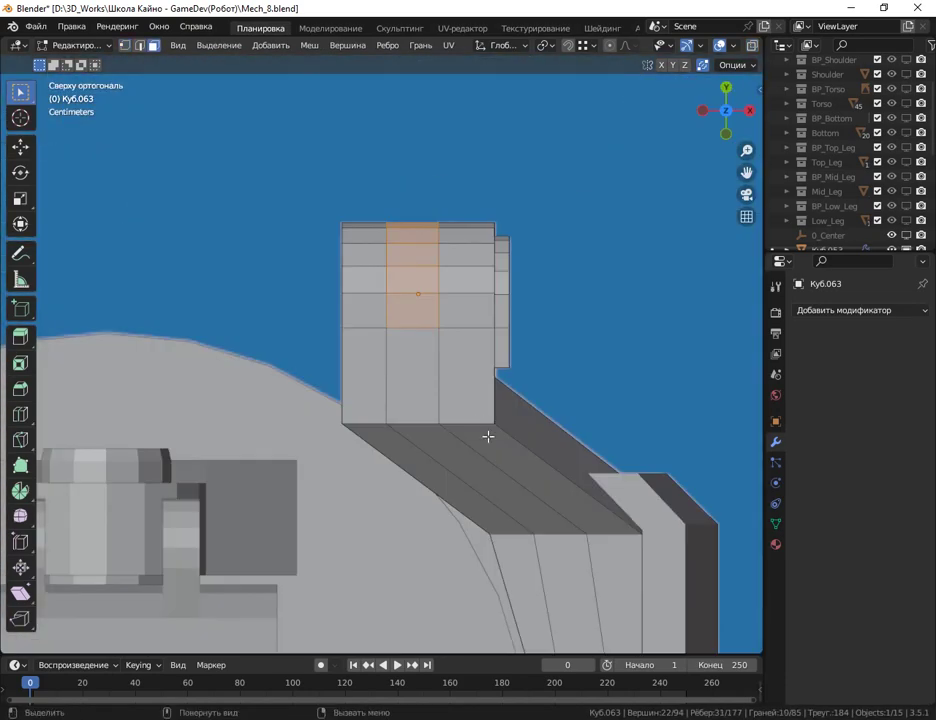
scroll(481, 422, up, 1)
key(ctrl+x)
mouse_move(485, 399)
middle_down()
mouse_move(535, 487)
mouse_move(403, 570)
middle_up()
Return to Object Mode and select the mirrored side part Куб.062.
key(Tab)
key(KP_7)
middle_drag(606, 213, 403, 347)
scroll(403, 347, up, 2)
click(275, 432)
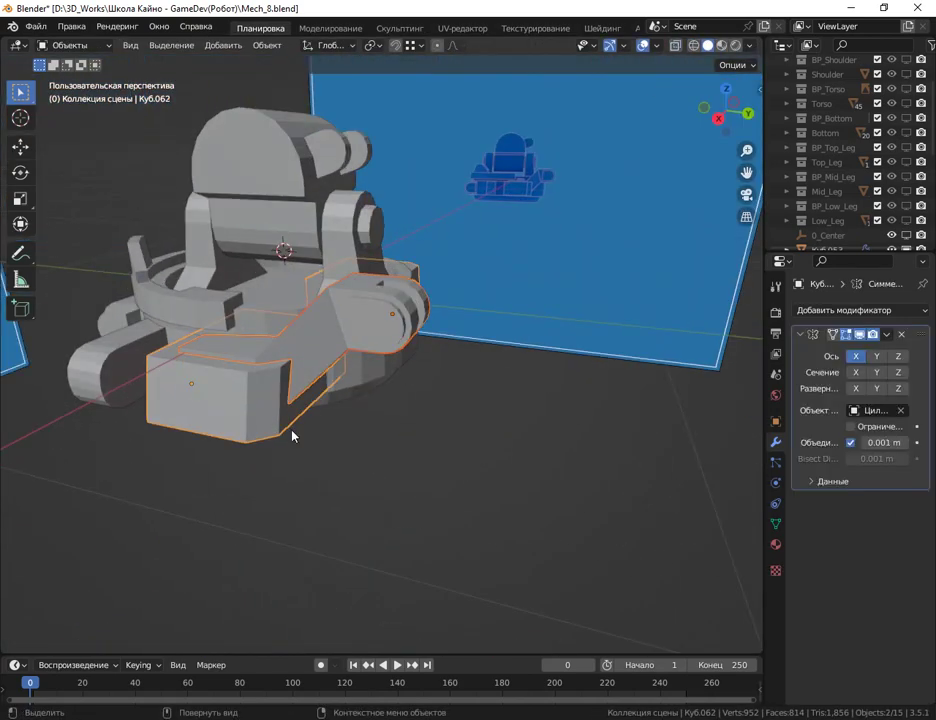
Copy the mirror modifier onto the other side part.
mouse_move(277, 667)
middle_down()
mouse_move(514, 524)
mouse_move(602, 445)
middle_up()
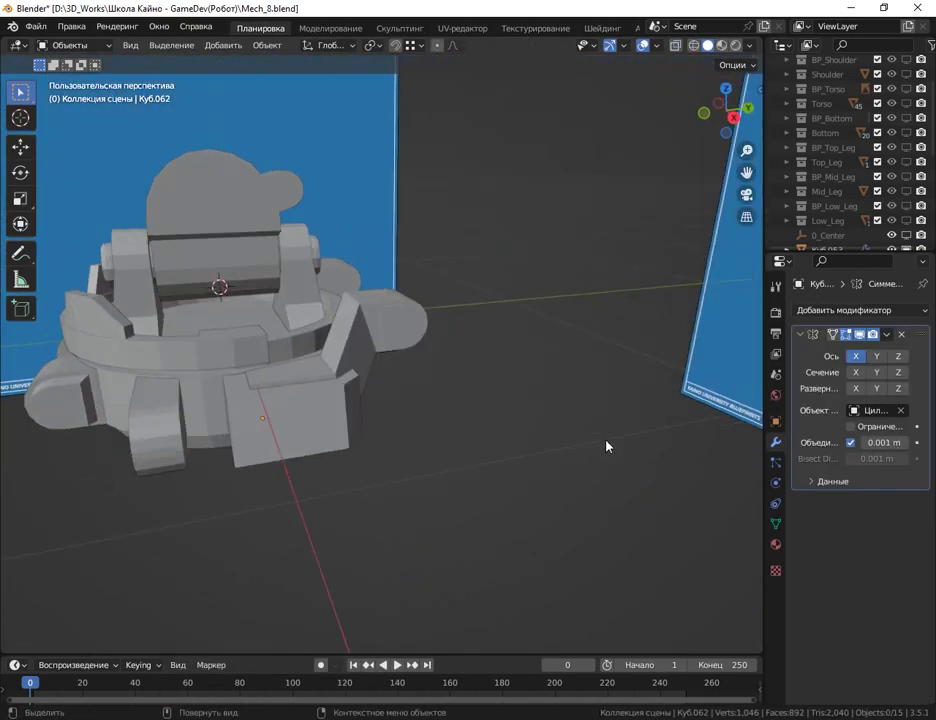
scroll(602, 445, down, 3)
click(480, 499)
key(KP_7)
scroll(472, 509, up, 2)
scroll(472, 509, up, 3)
click(522, 436)
shift+click(532, 347)
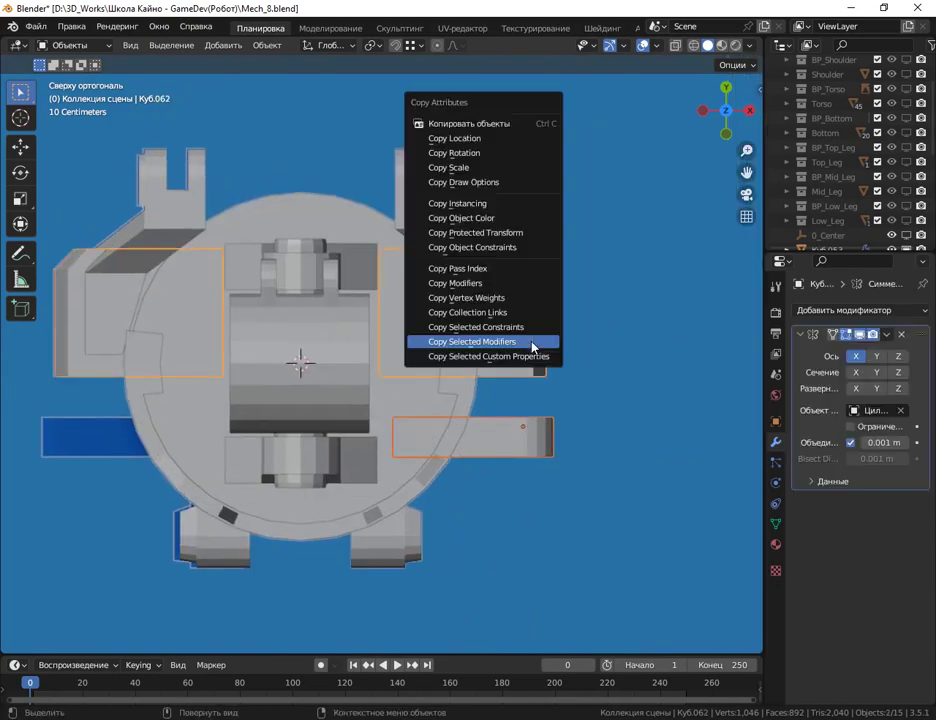
Add a 12-sided cylinder on the right joint and scale it to the joint circle.
key(alt+z)
key(shift+a)
click(600, 513)
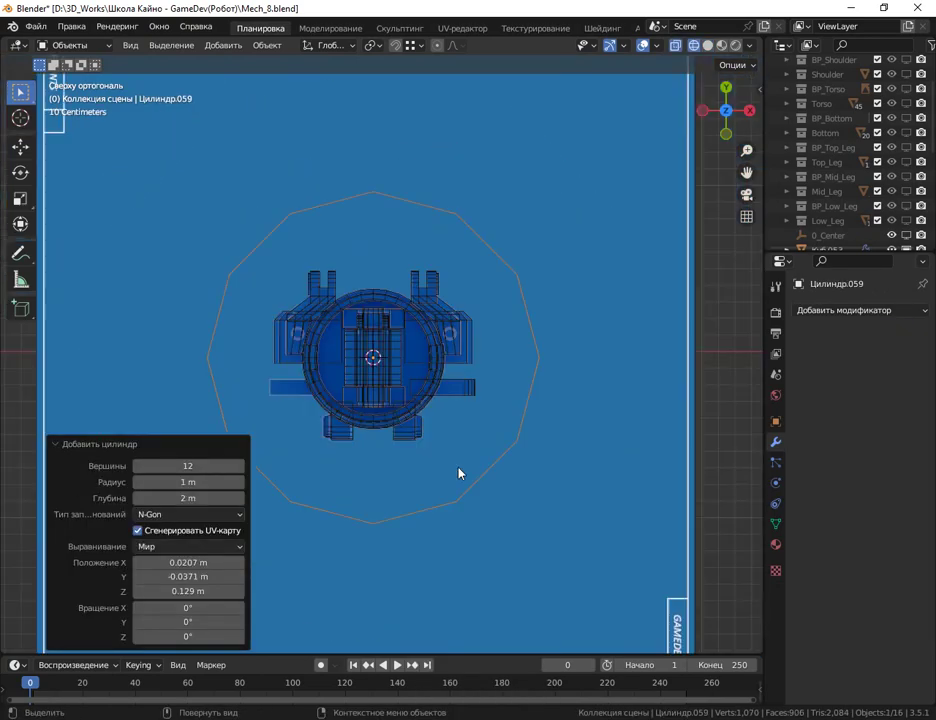
scroll(460, 472, up, 4)
key(g)
click(588, 412)
scroll(588, 412, up, 3)
key(s)
click(428, 445)
key(g)
scroll(480, 436, up, 3)
key(s)
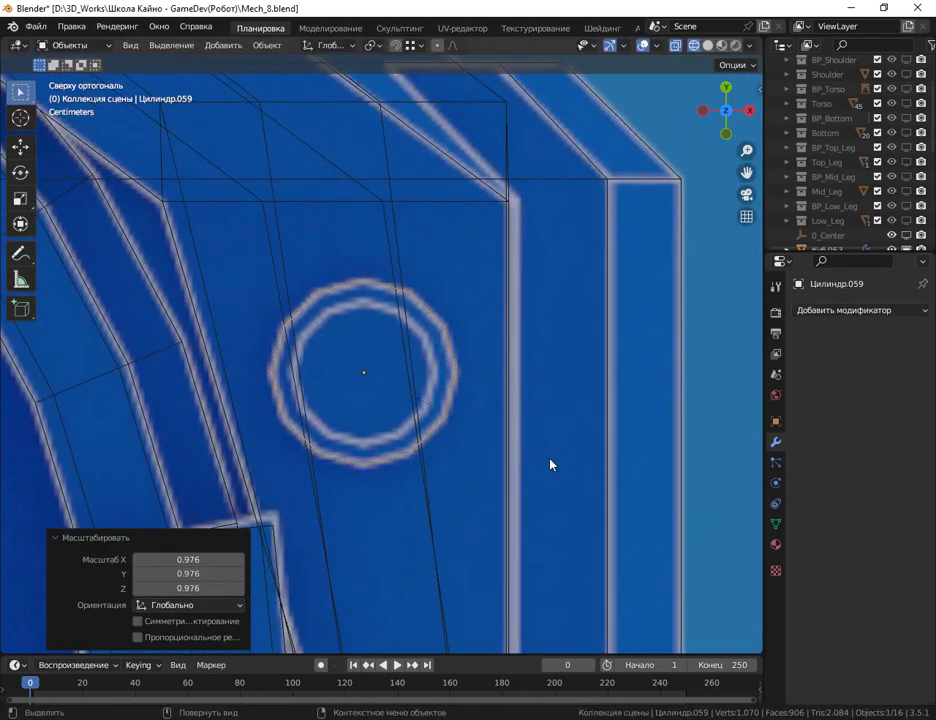
Lower the cylinder along Z to sit on the side joint.
key(KP_3)
key(g)
key(z)
click(512, 643)
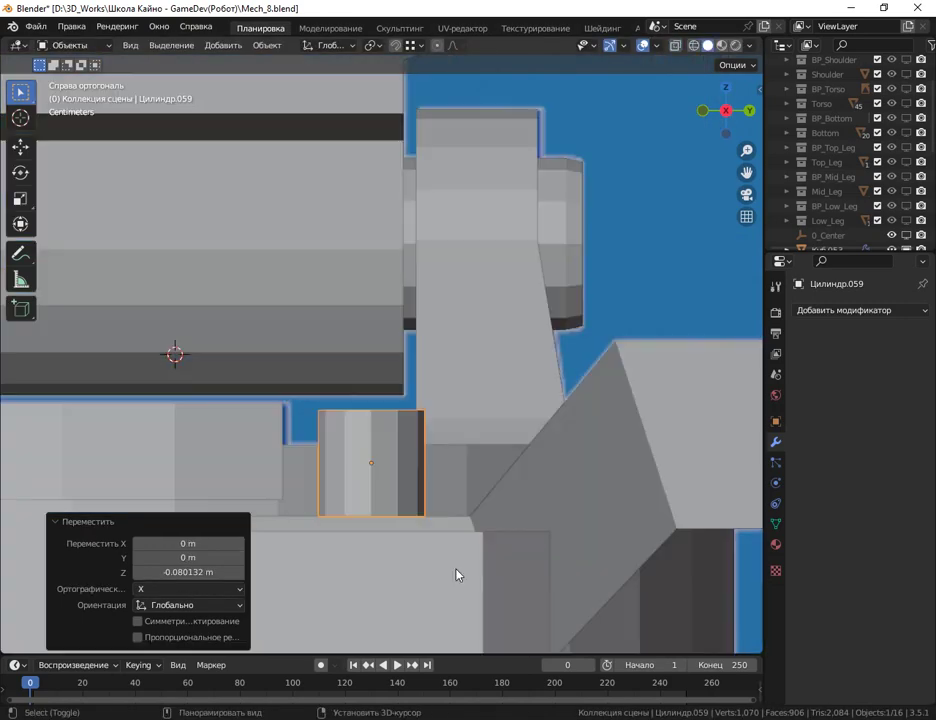
scroll(457, 574, up, 2)
scroll(399, 564, down, 2)
In Edit Mode, adjust the cylinder's vertices vertically, bevel its edges and remove the bottom face.
key(Tab)
key(g)
key(z)
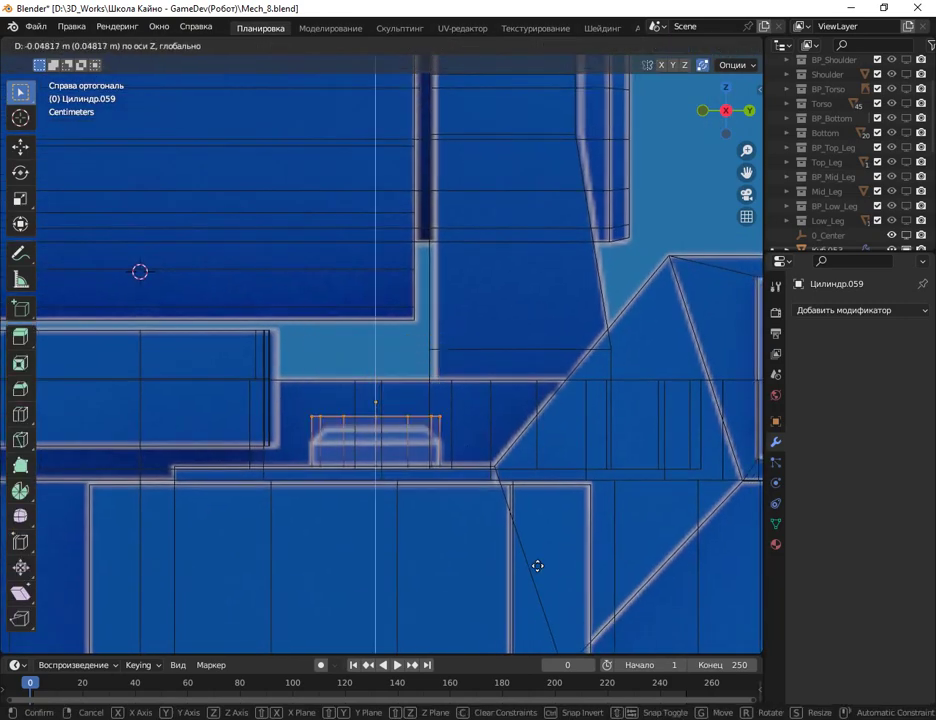
click(520, 540)
scroll(499, 520, up, 3)
key(ctrl+b)
click(565, 456)
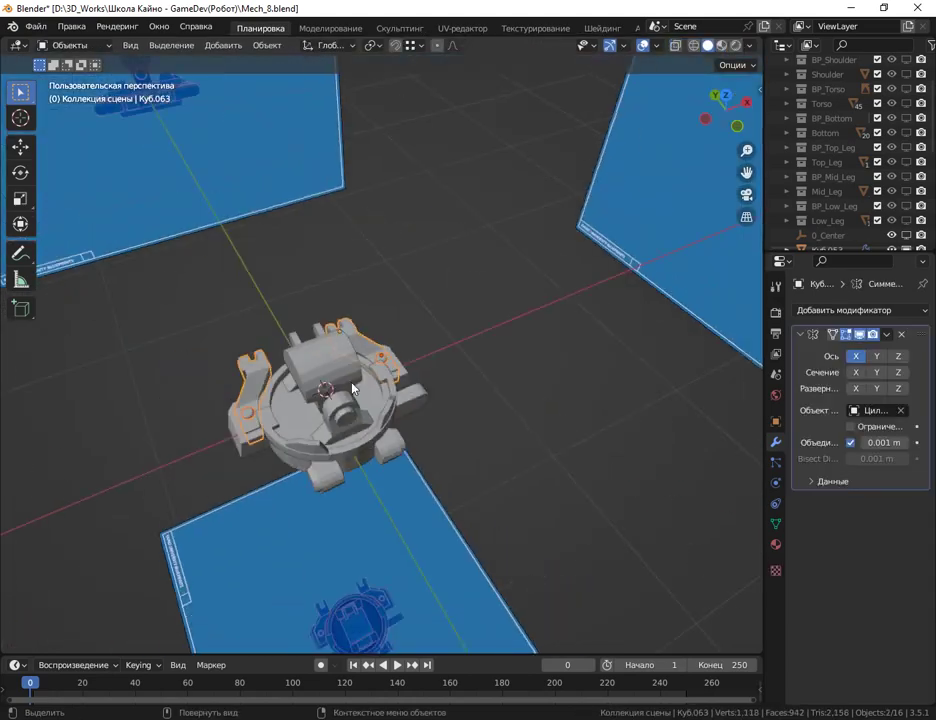
mouse_move(352, 388)
middle_down()
mouse_move(433, 397)
mouse_move(468, 439)
mouse_move(450, 428)
middle_up()
mouse_move(456, 374)
middle_down()
mouse_move(418, 357)
mouse_move(516, 372)
mouse_move(650, 518)
mouse_move(487, 404)
middle_up()
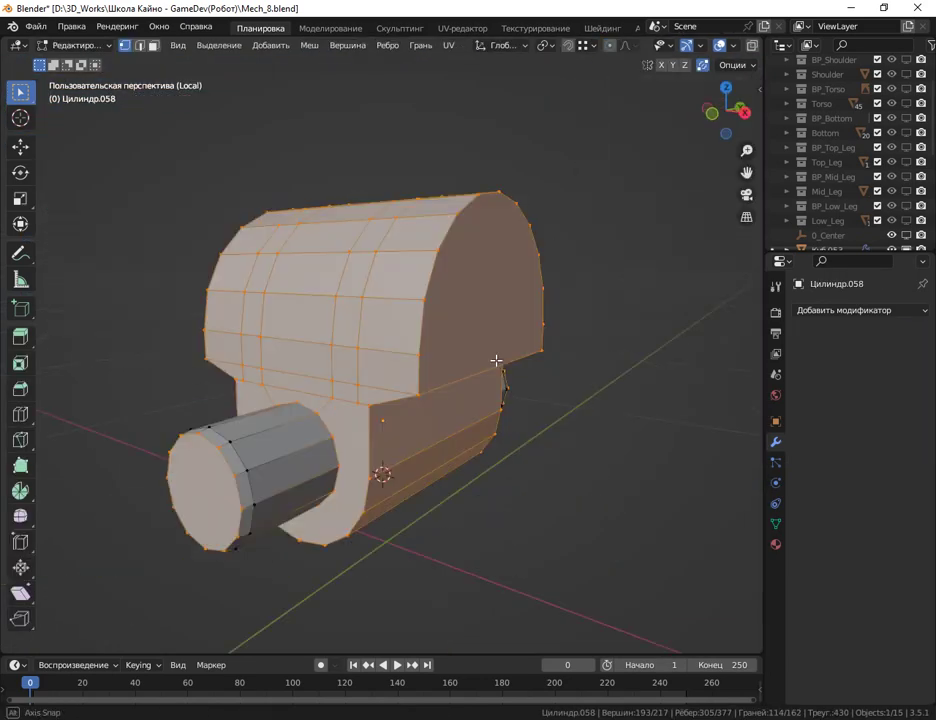
Dissolve the stray edge where the cylinder meets the block.
click(496, 360)
scroll(414, 423, up, 3)
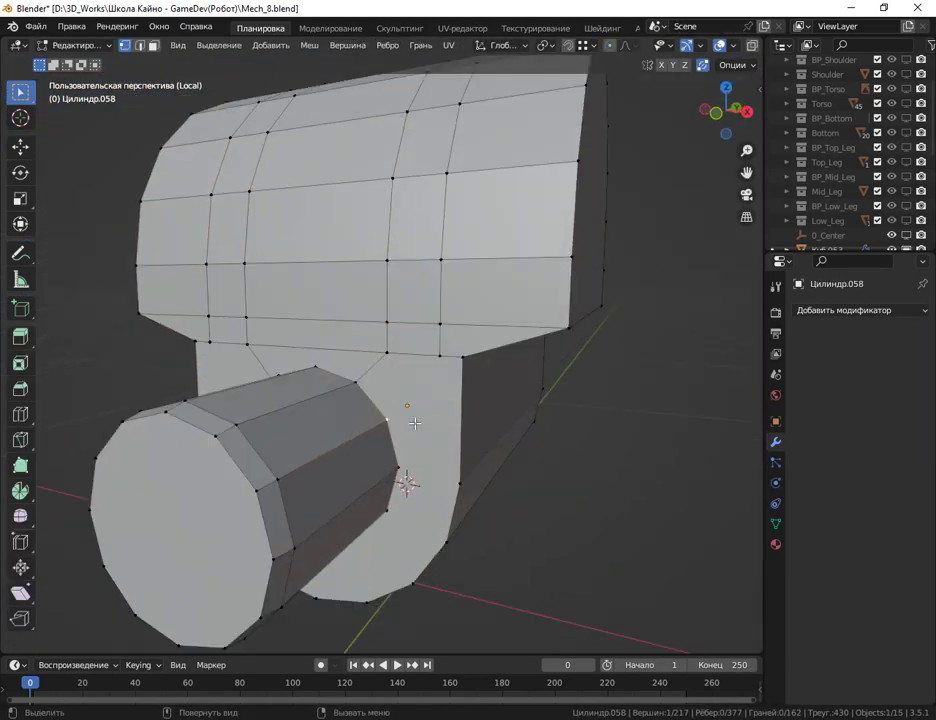
mouse_move(459, 469)
middle_down()
mouse_move(397, 401)
mouse_move(490, 284)
middle_up()
mouse_move(389, 307)
middle_down()
mouse_move(407, 328)
mouse_move(412, 357)
mouse_move(433, 359)
mouse_move(470, 399)
mouse_move(473, 374)
middle_up()
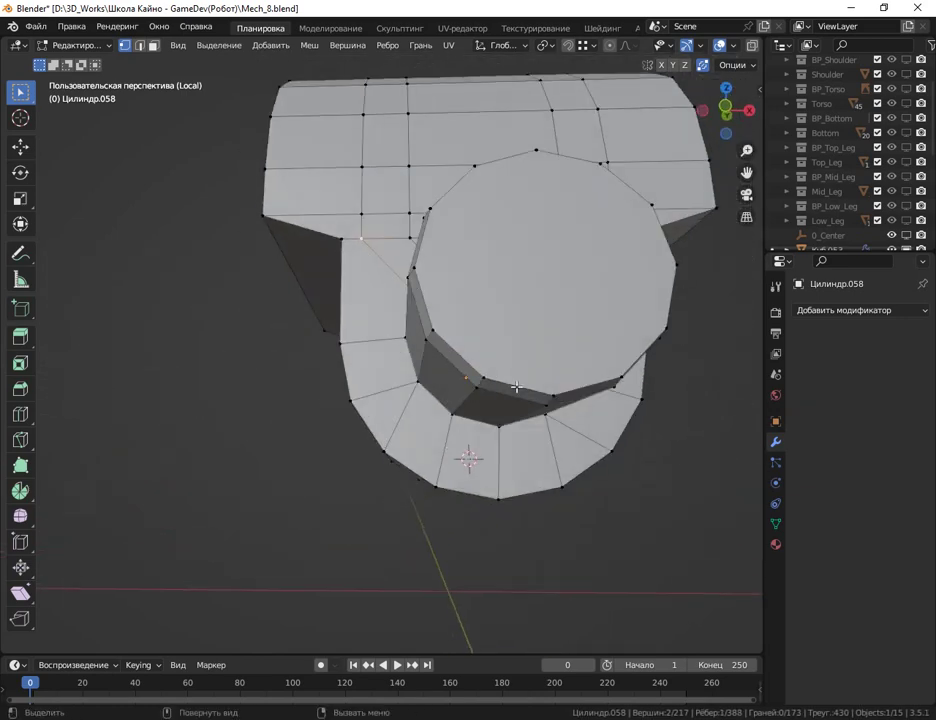
key(x)
click(485, 443)
key(1)
middle_drag(485, 443, 397, 444)
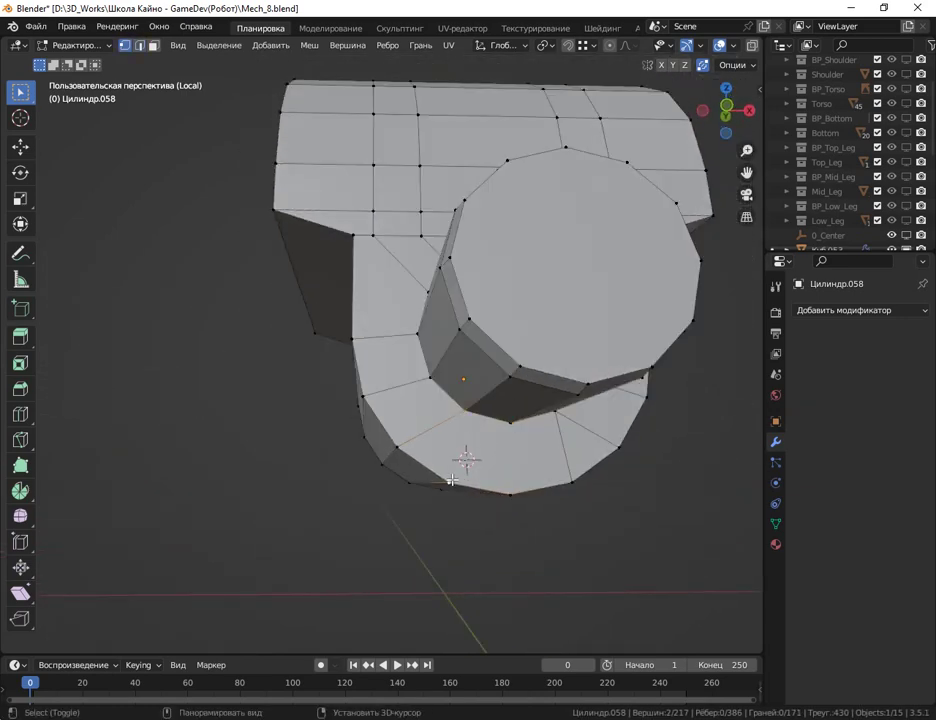
shift+click(452, 480)
middle_drag(452, 480, 497, 468)
middle_drag(566, 425, 576, 355)
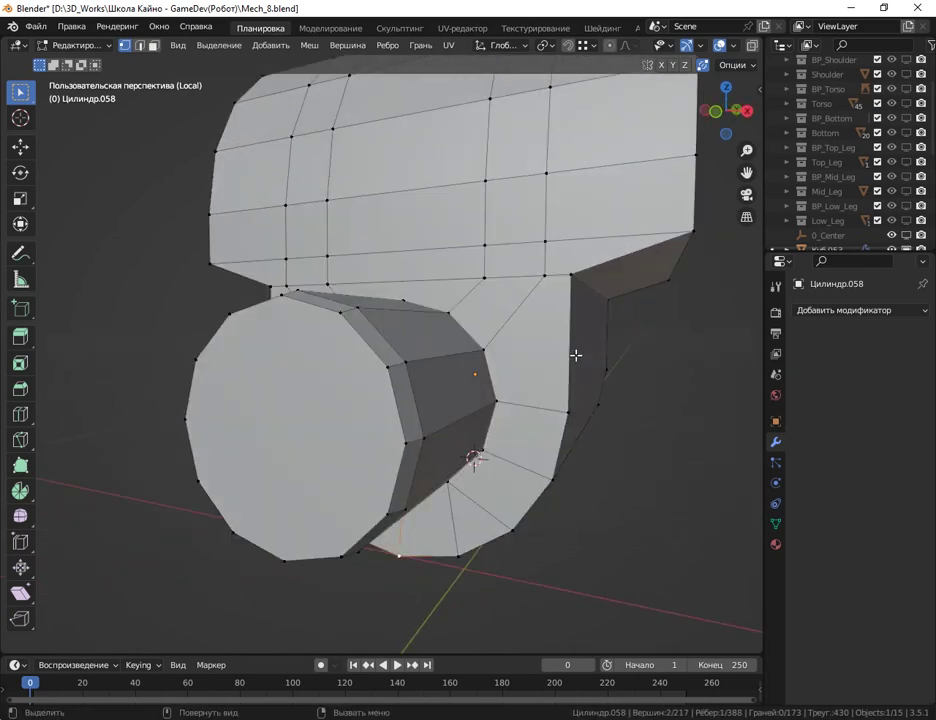
Try dissolving further joint edges, then undo that dissolve.
key(x)
click(483, 503)
mouse_move(483, 503)
middle_down()
mouse_move(464, 455)
mouse_move(560, 390)
mouse_move(483, 473)
middle_up()
key(1)
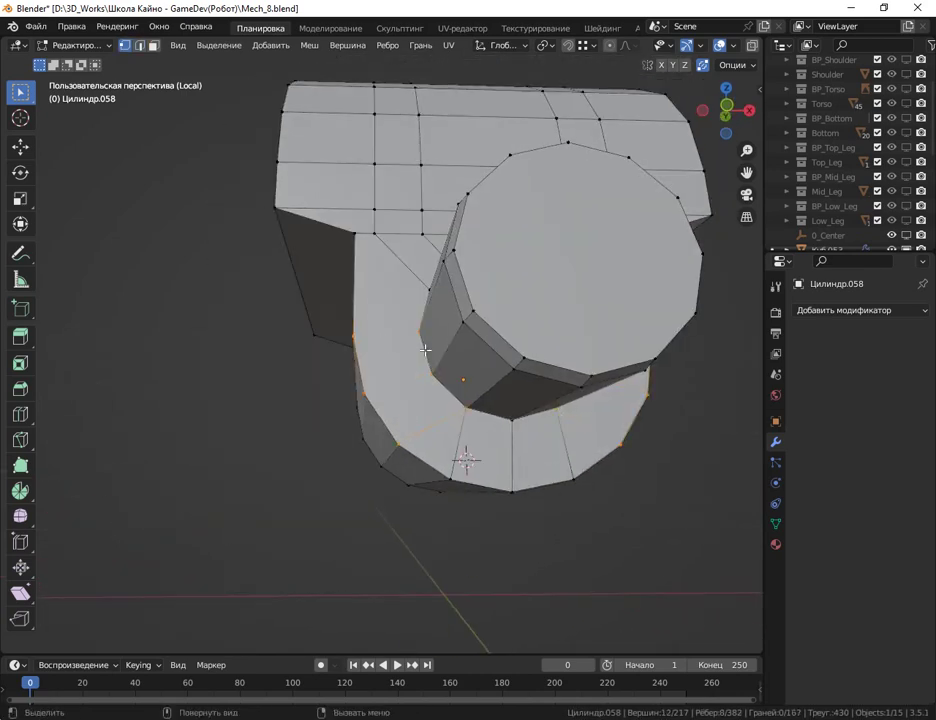
key(ctrl+z)
mouse_move(479, 300)
middle_down()
mouse_move(389, 424)
mouse_move(520, 406)
middle_up()
scroll(474, 418, up, 5)
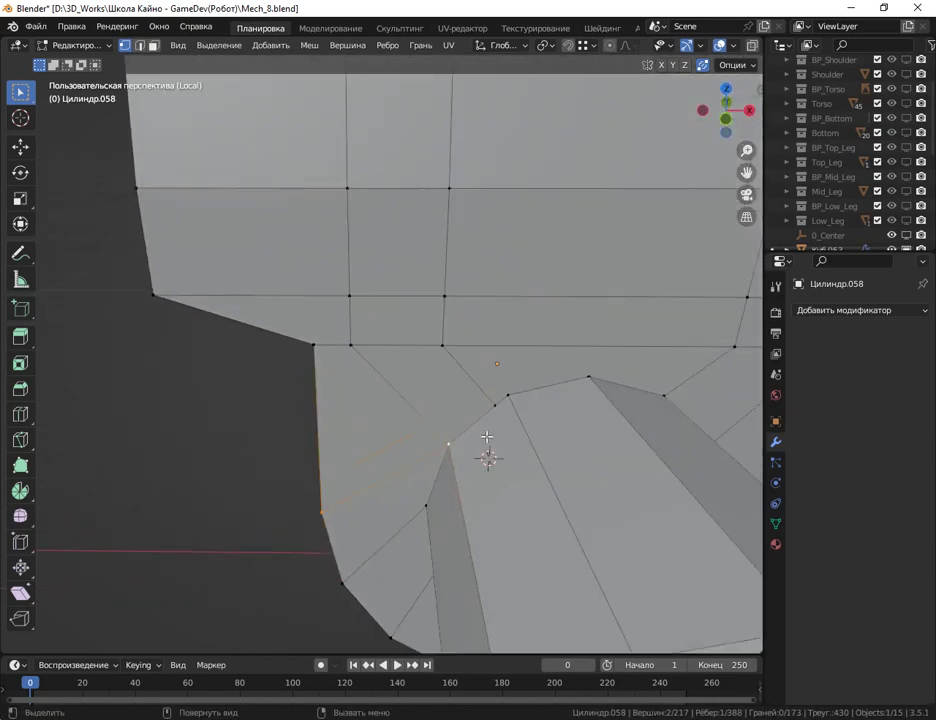
Add a loop cut around the body and join two selected vertices with an edge.
key(ctrl+r)
click(474, 443)
scroll(696, 424, down, 5)
scroll(449, 428, up, 5)
key(j)
scroll(549, 376, down, 4)
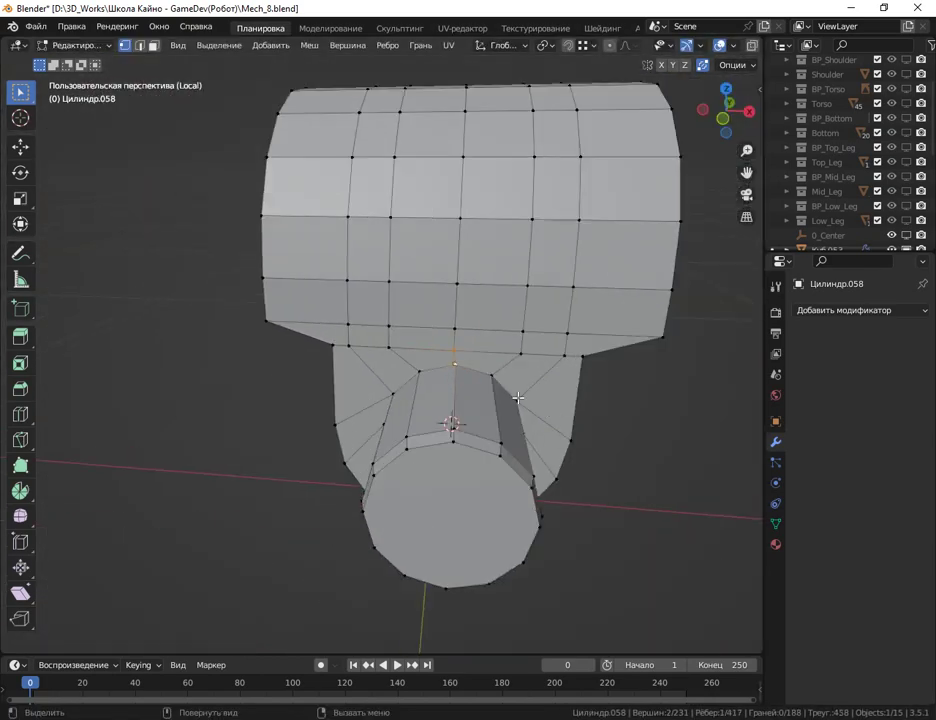
middle_drag(549, 376, 309, 444)
scroll(309, 444, up, 4)
mouse_move(378, 390)
middle_down()
mouse_move(435, 357)
mouse_move(490, 396)
middle_up()
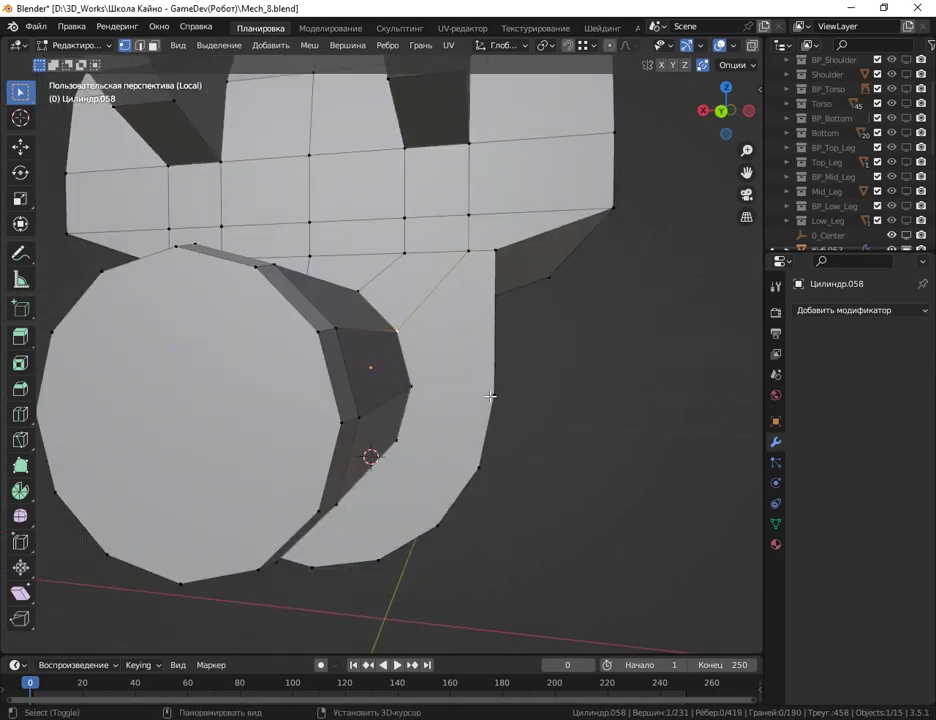
Connect vertices across the small disc, then return to Object Mode and the full robot scene.
mouse_move(433, 394)
shift+middle_down()
mouse_move(450, 391)
mouse_move(443, 318)
mouse_move(359, 311)
mouse_move(405, 304)
mouse_move(290, 290)
shift+middle_up()
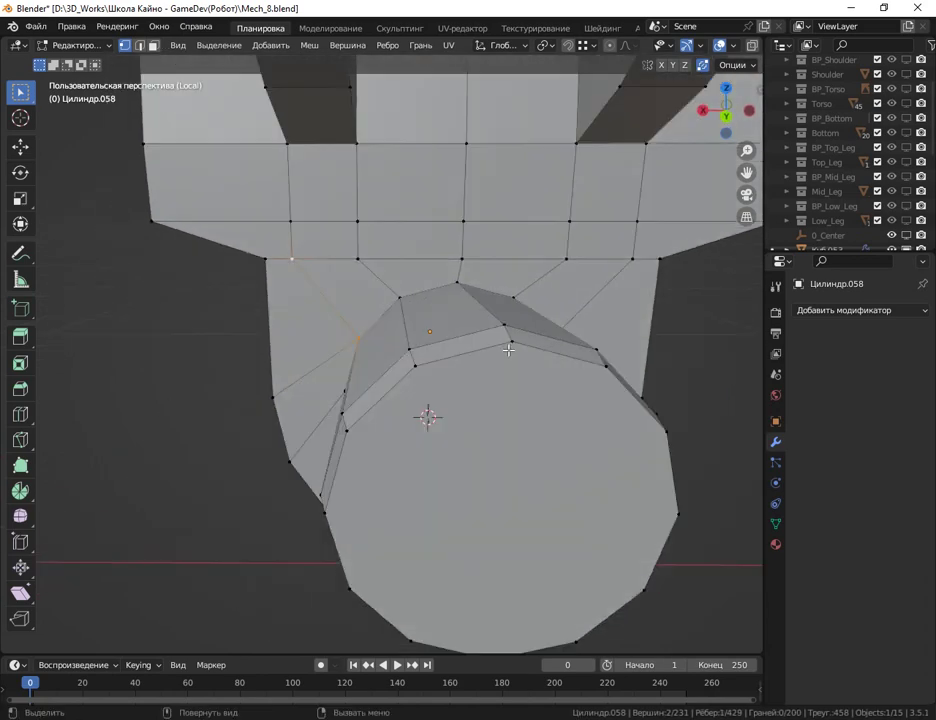
scroll(409, 353, down, 7)
scroll(403, 342, up, 4)
mouse_move(403, 342)
middle_down()
mouse_move(428, 397)
mouse_move(397, 330)
mouse_move(367, 368)
mouse_move(403, 374)
mouse_move(485, 354)
mouse_move(327, 393)
middle_up()
scroll(397, 330, up, 3)
mouse_move(443, 329)
middle_down()
mouse_move(376, 391)
mouse_move(325, 276)
middle_up()
mouse_move(405, 387)
middle_down()
mouse_move(401, 328)
mouse_move(336, 348)
mouse_move(267, 278)
mouse_move(390, 364)
mouse_move(460, 391)
mouse_move(290, 391)
mouse_move(451, 389)
mouse_move(545, 328)
mouse_move(418, 296)
mouse_move(570, 440)
mouse_move(370, 376)
mouse_move(397, 405)
mouse_move(500, 618)
mouse_move(476, 503)
mouse_move(395, 442)
mouse_move(299, 436)
mouse_move(436, 324)
middle_up()
key(j)
key(j)
key(j)
key(Tab)
key(KP_Divide)
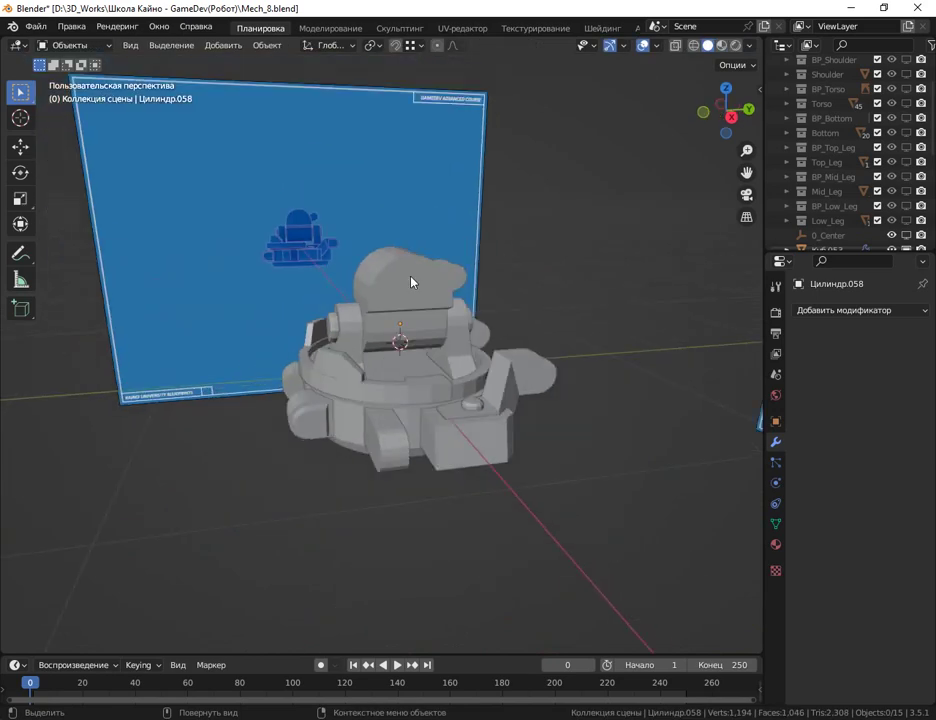
Select the shoulder piece, orbiting to the robot's front to reach it.
click(445, 366)
mouse_move(445, 366)
middle_down()
mouse_move(499, 365)
mouse_move(472, 395)
mouse_move(365, 400)
middle_up()
mouse_move(255, 398)
middle_down()
mouse_move(538, 459)
mouse_move(526, 447)
mouse_move(462, 439)
middle_up()
scroll(526, 447, up, 3)
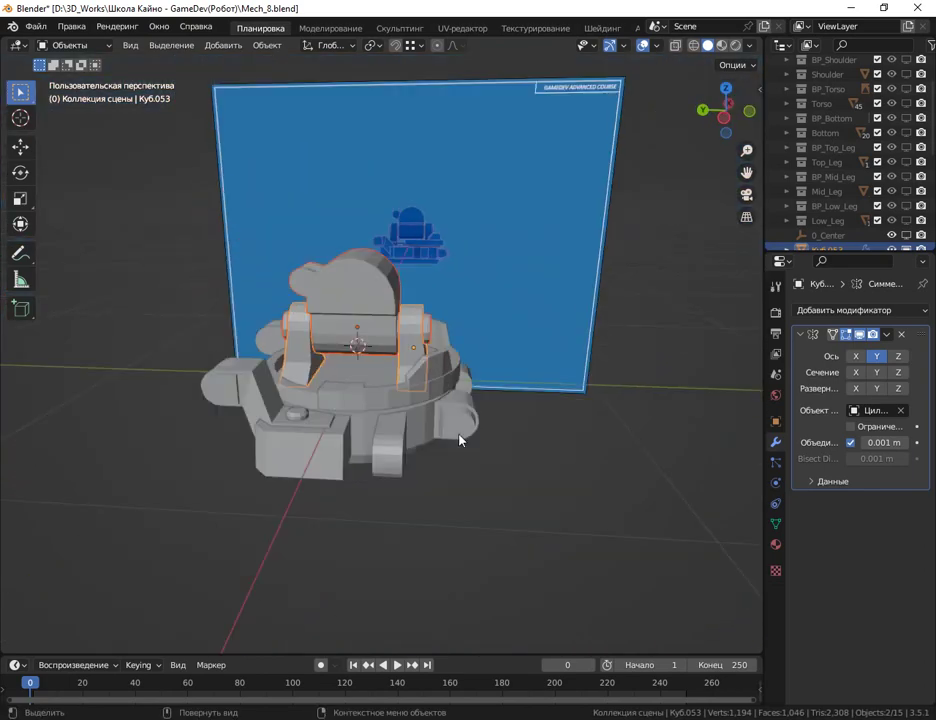
scroll(460, 420, up, 3)
click(458, 410)
scroll(424, 401, down, 5)
middle_drag(424, 401, 337, 244)
Undo the last change, then step into and back out of the shoulder piece's Edit Mode.
key(ctrl+z)
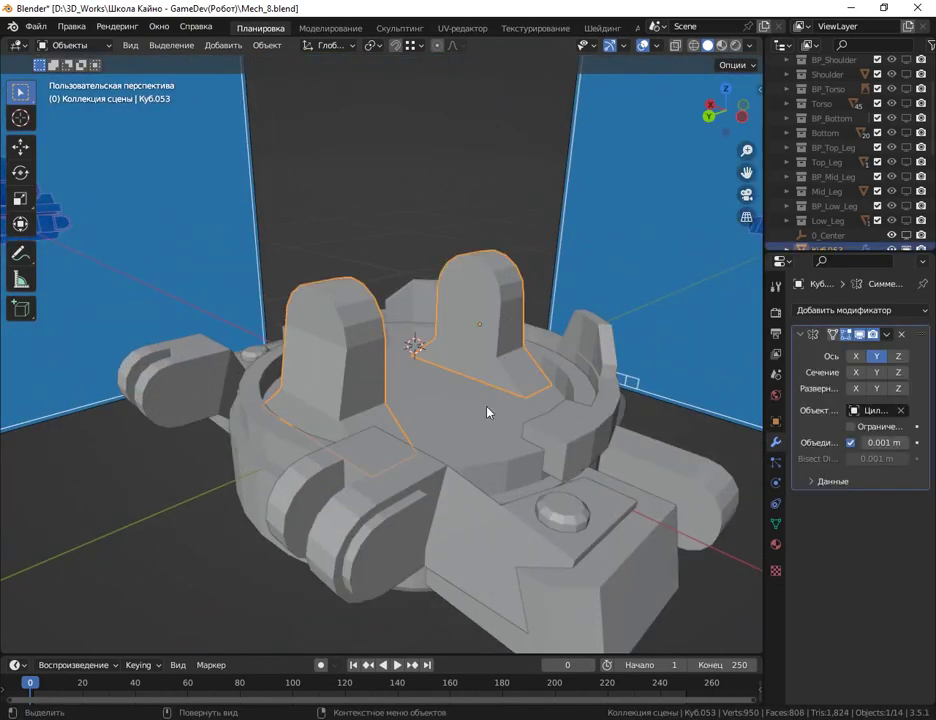
key(Tab)
scroll(493, 431, up, 5)
key(Tab)
scroll(355, 480, down, 5)
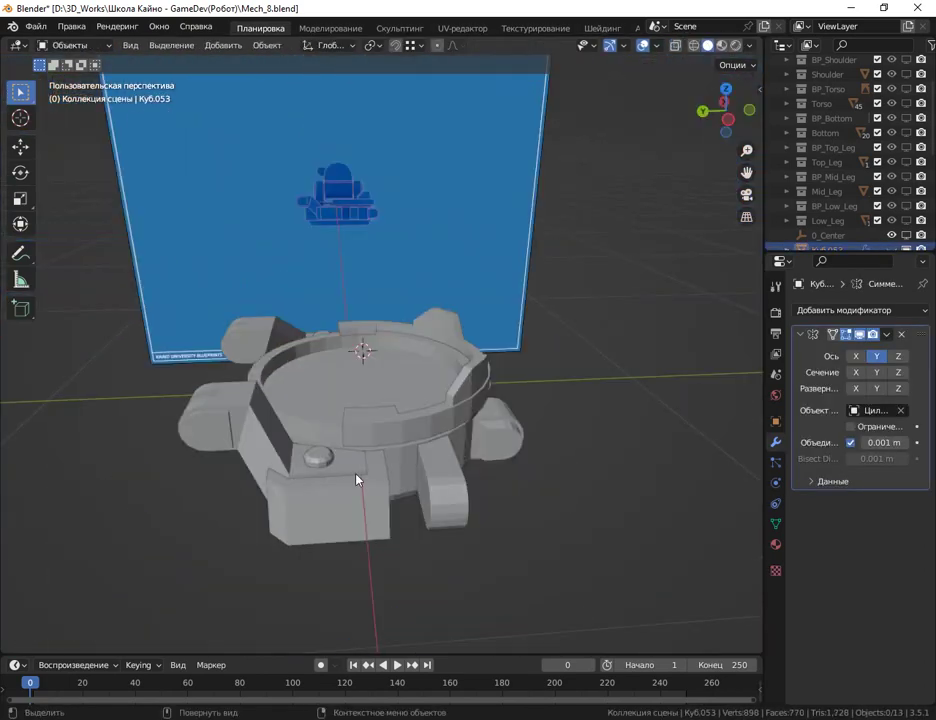
Isolate the leg pieces in Local View and apply their Symmetry modifier.
middle_drag(355, 480, 447, 443)
click(447, 443)
key(KP_Divide)
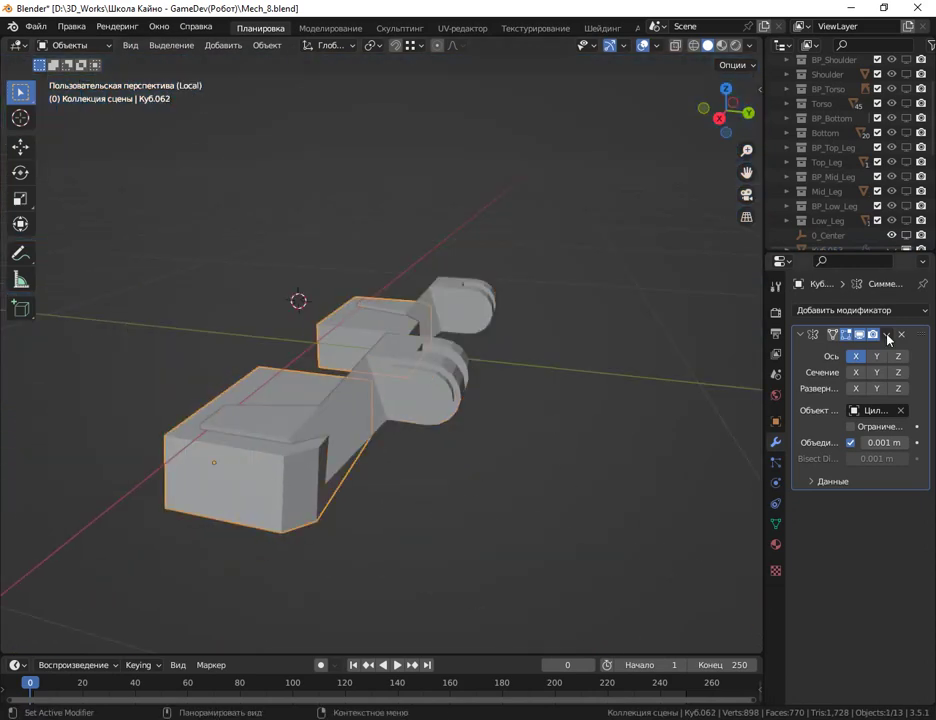
middle_drag(482, 473, 700, 490)
click(885, 501)
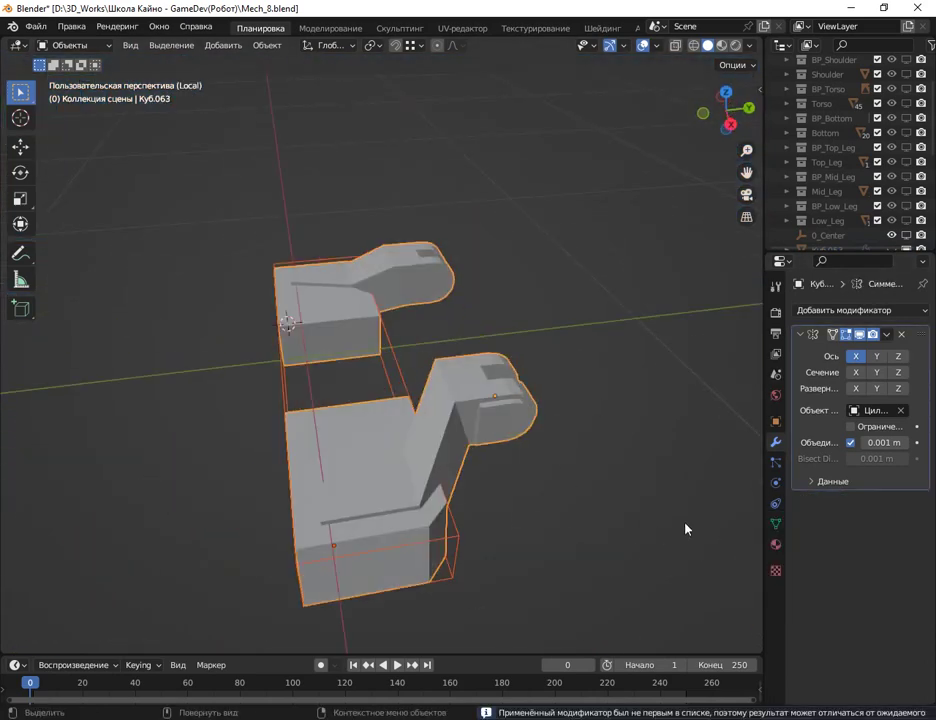
mouse_move(395, 457)
middle_down()
mouse_move(585, 453)
mouse_move(345, 514)
mouse_move(176, 451)
mouse_move(450, 420)
middle_up()
Edit the leg mesh, select its corner vertex and turn on X-ray.
key(Tab)
middle_drag(700, 400, 564, 408)
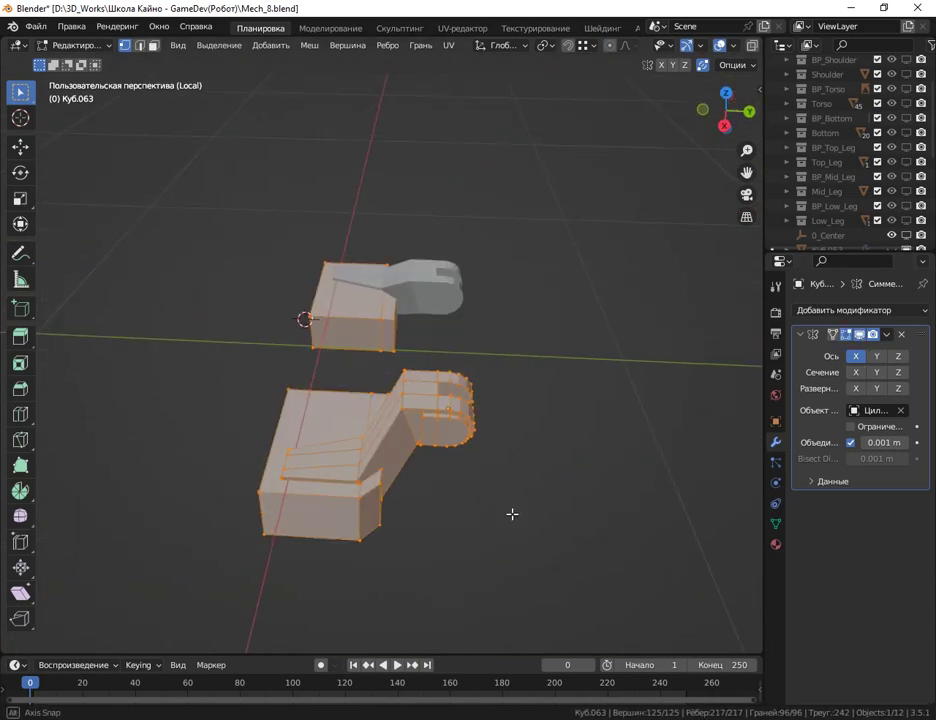
middle_drag(512, 514, 416, 463)
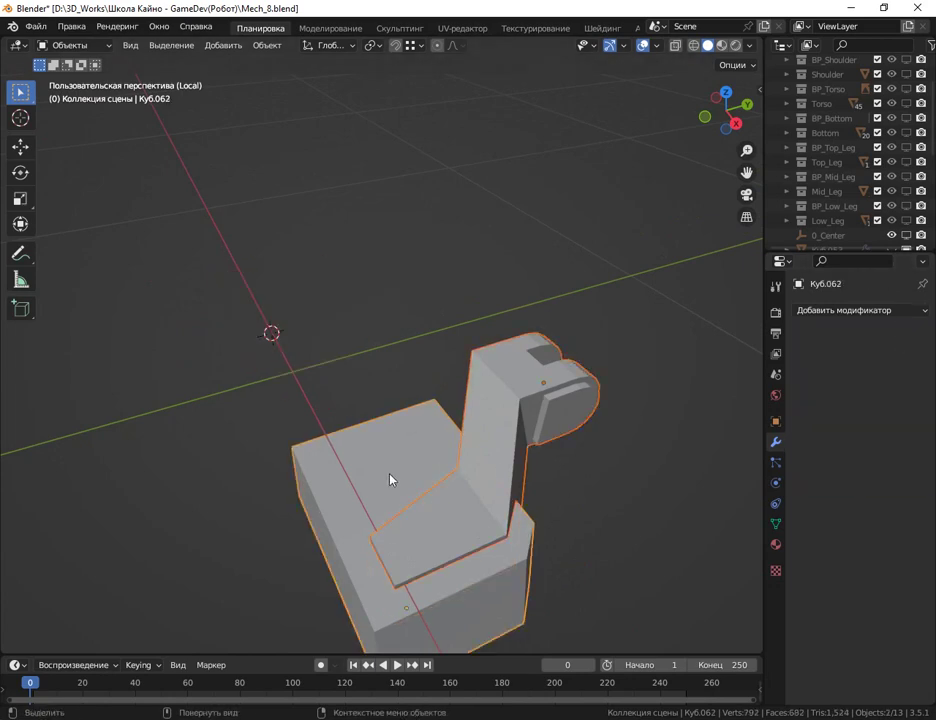
scroll(551, 454, up, 5)
middle_drag(483, 396, 529, 537)
click(170, 432)
key(alt+z)
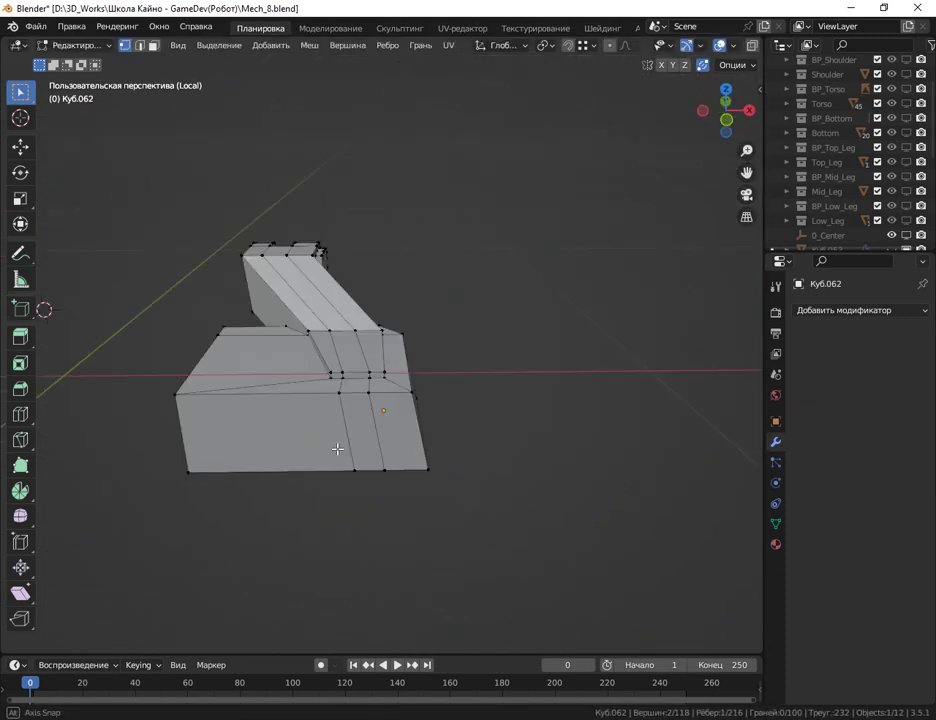
Add a loop cut across the leg and join selected vertices with a connecting edge (J).
mouse_move(421, 281)
middle_down()
mouse_move(453, 459)
mouse_move(397, 442)
mouse_move(395, 514)
mouse_move(125, 483)
mouse_move(514, 428)
middle_up()
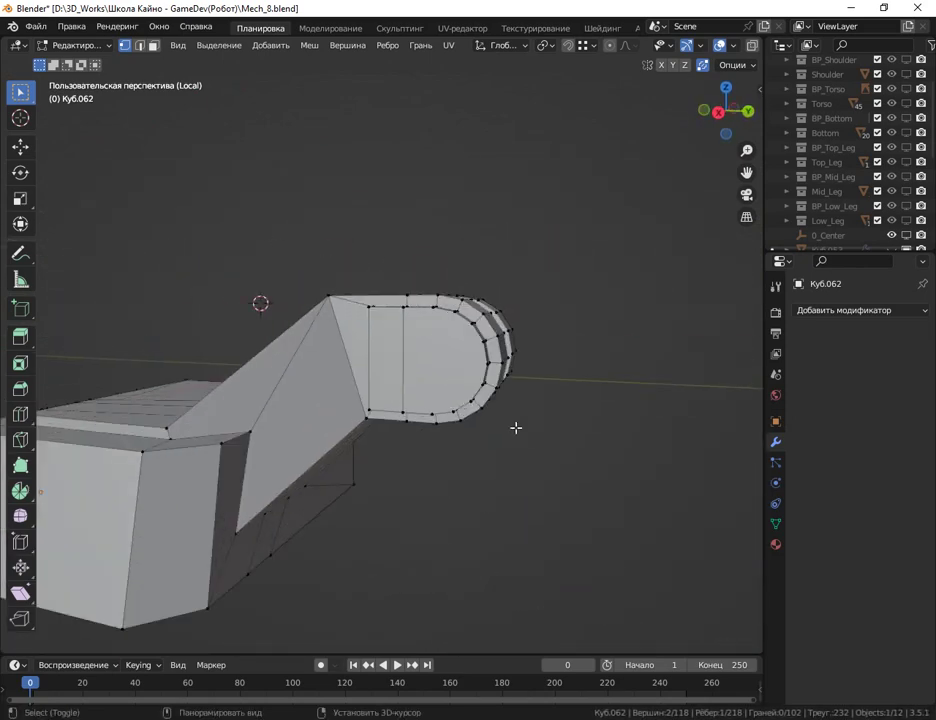
scroll(500, 410, up, 3)
scroll(408, 433, down, 1)
key(ctrl+r)
click(408, 433)
scroll(380, 460, up, 2)
click(345, 487)
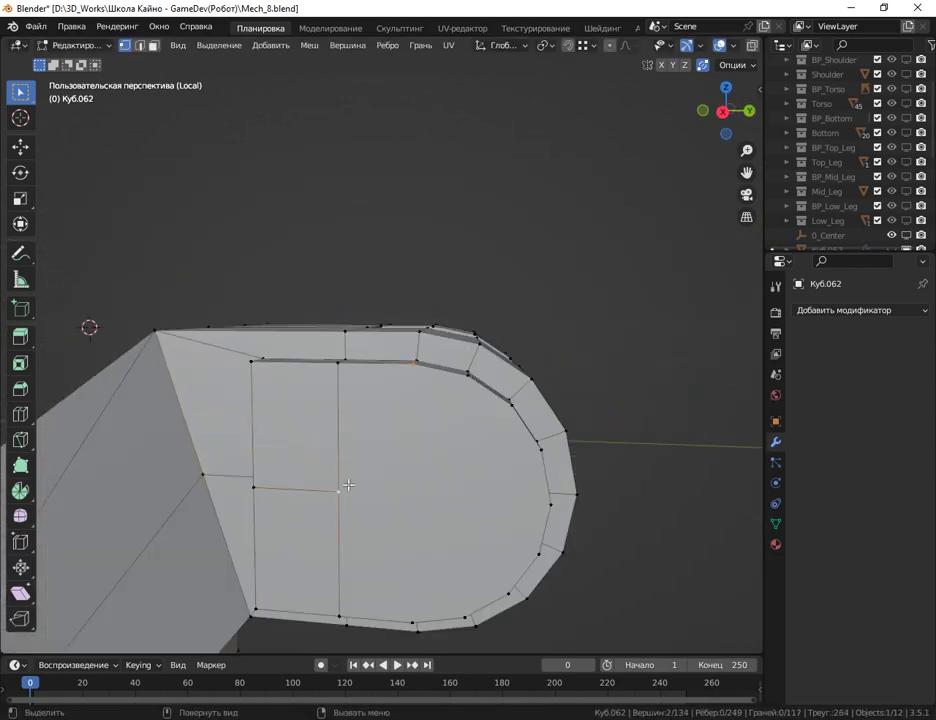
mouse_move(350, 489)
middle_down()
mouse_move(205, 482)
mouse_move(179, 510)
middle_up()
key(j)
scroll(317, 460, down, 4)
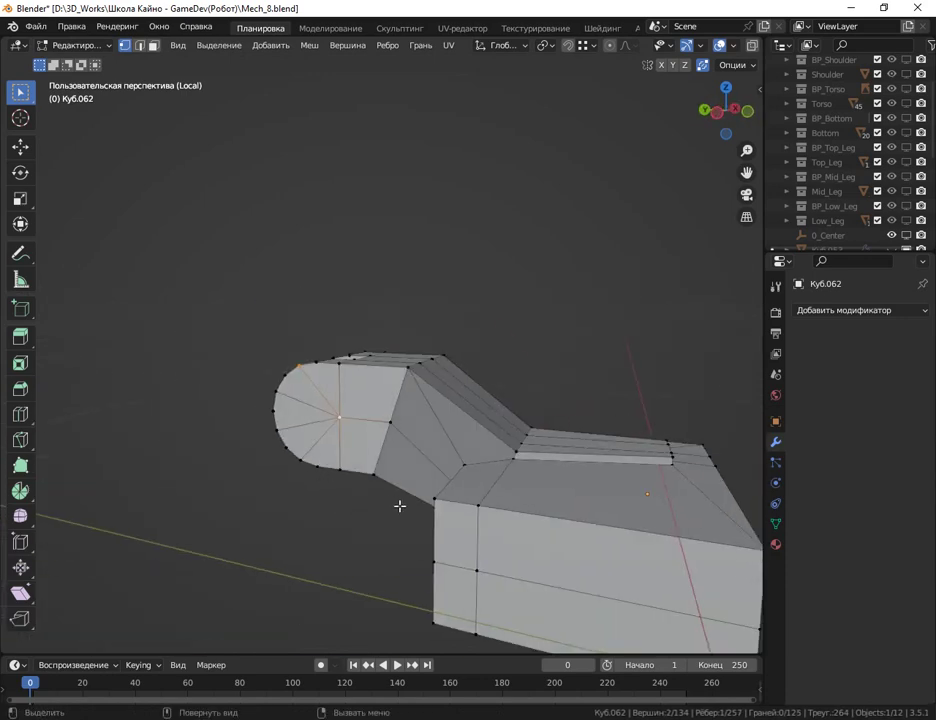
Add a second loop cut across the leg near the joint area.
middle_drag(399, 506, 621, 458)
scroll(621, 458, up, 3)
key(ctrl+r)
click(439, 507)
mouse_move(439, 507)
middle_down()
mouse_move(533, 403)
mouse_move(457, 512)
mouse_move(583, 493)
mouse_move(535, 357)
middle_up()
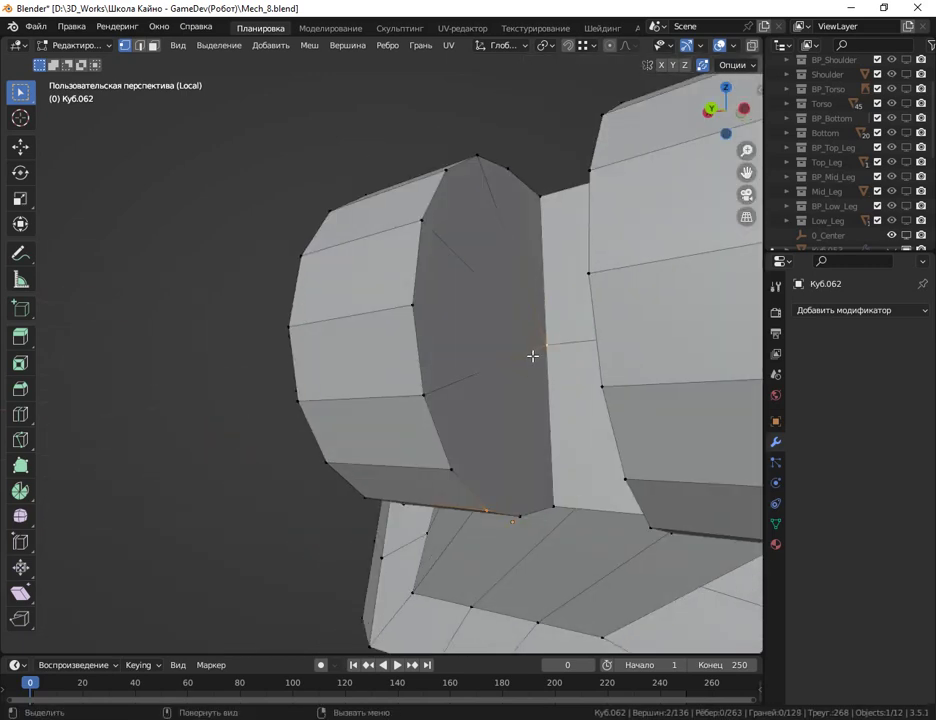
scroll(491, 382, down, 2)
mouse_move(578, 388)
middle_down()
mouse_move(503, 301)
mouse_move(487, 313)
mouse_move(480, 349)
mouse_move(428, 395)
mouse_move(443, 428)
mouse_move(413, 395)
middle_up()
scroll(428, 395, down, 3)
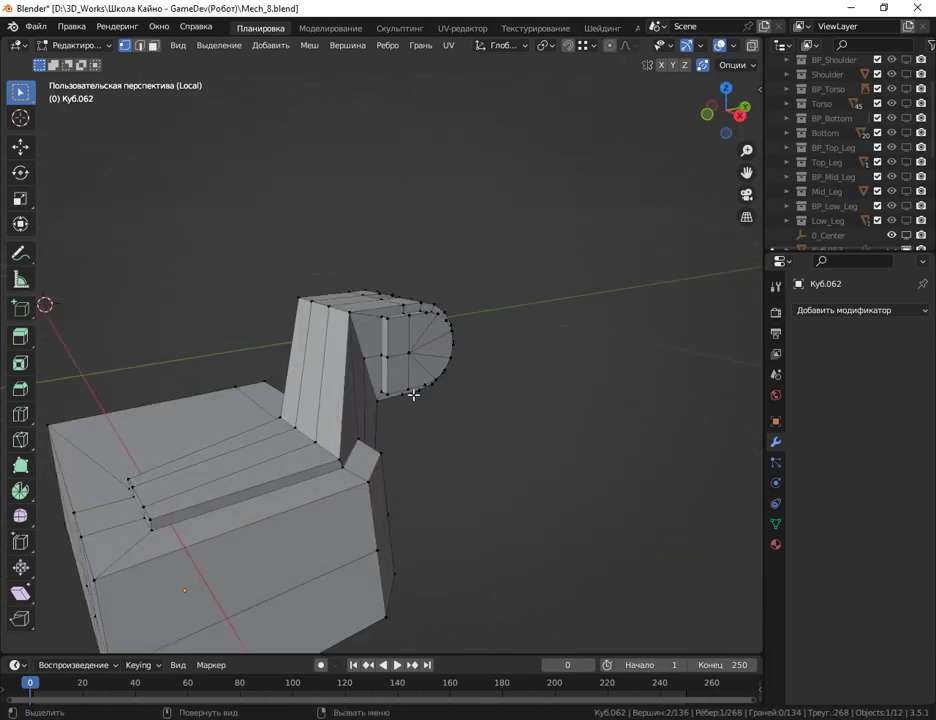
Return to Object Mode, restore the full scene, and select the cylinder.
key(Tab)
key(KP_Divide)
middle_drag(501, 434, 405, 439)
scroll(405, 439, up, 5)
click(547, 522)
Isolate the cylinder and leg piece together and resize the cylinder.
shift+click(350, 405)
key(KP_Divide)
click(449, 324)
scroll(602, 468, up, 3)
key(KP_7)
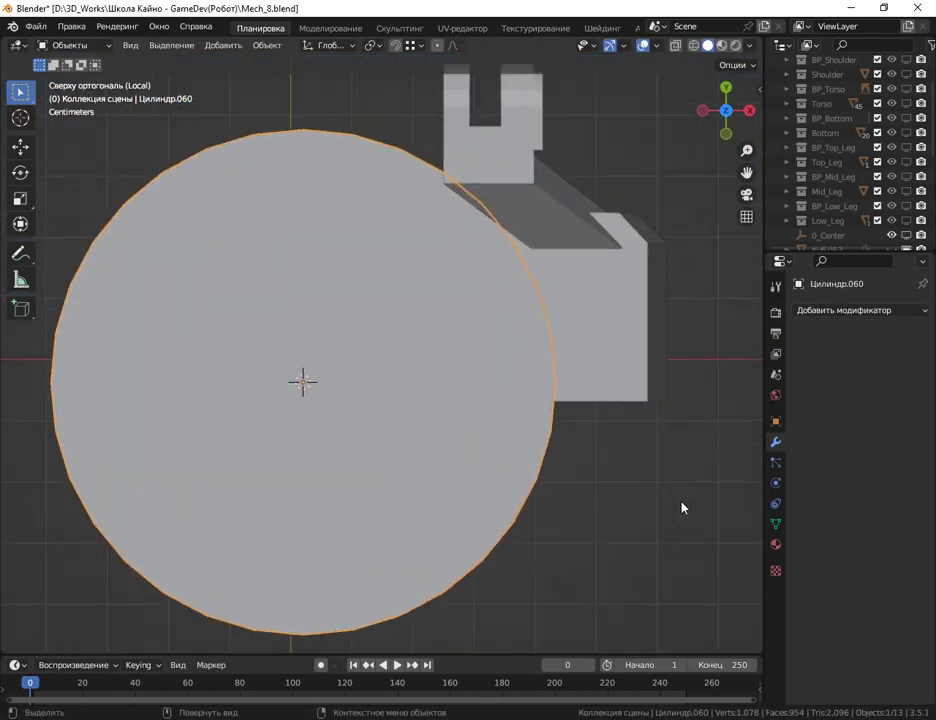
mouse_move(589, 382)
middle_down()
mouse_move(403, 382)
mouse_move(566, 405)
middle_up()
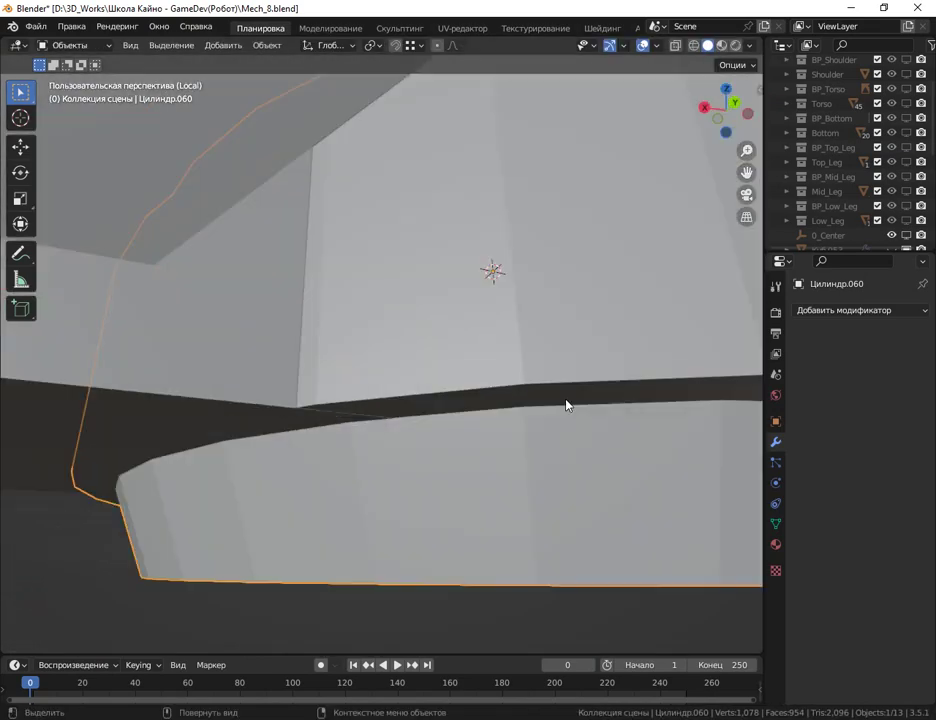
scroll(630, 499, down, 5)
mouse_move(510, 547)
middle_down()
mouse_move(558, 485)
mouse_move(483, 430)
middle_up()
scroll(483, 430, down, 4)
Subtract the cylinder from the leg with BoolTool Difference and enter Edit Mode.
shift+click(222, 420)
key(ctrl+KP_Subtract)
key(Tab)
scroll(441, 368, up, 5)
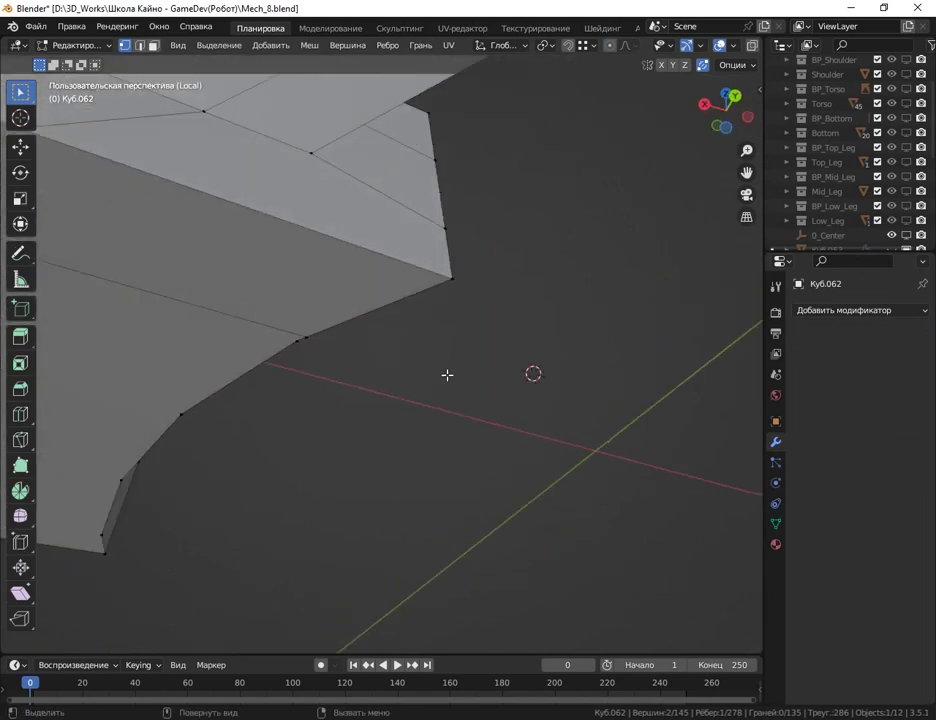
middle_drag(441, 368, 290, 341)
Slide three vertices near the cut along their edges with Shift+V.
key(shift+v)
click(504, 393)
mouse_move(504, 393)
middle_down()
mouse_move(497, 377)
mouse_move(366, 330)
middle_up()
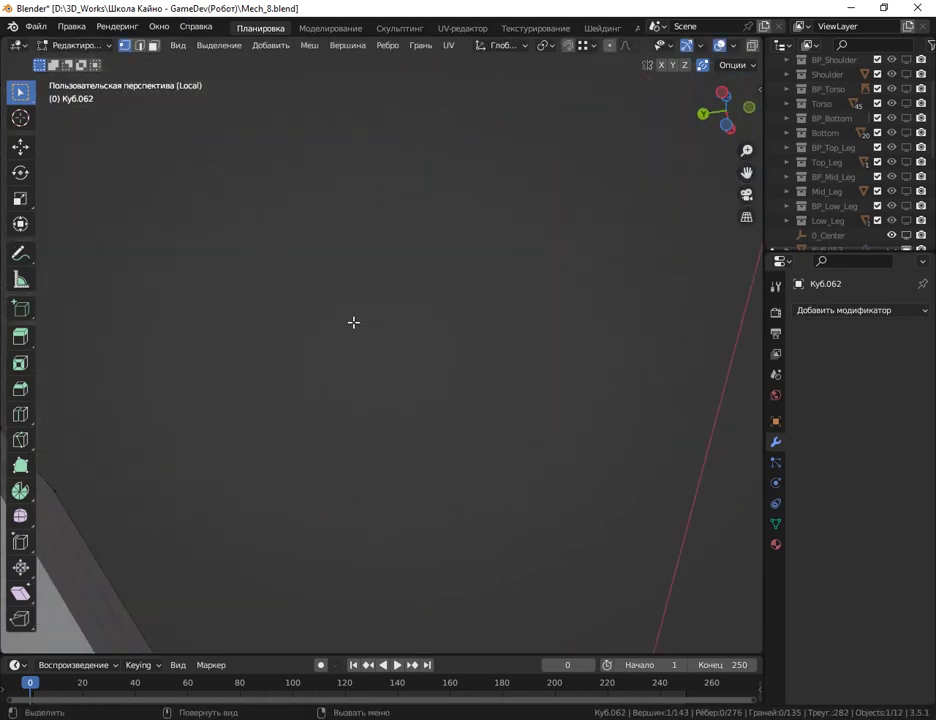
key(shift+v)
click(643, 491)
mouse_move(643, 491)
middle_down()
mouse_move(478, 436)
mouse_move(389, 420)
mouse_move(432, 449)
middle_up()
key(shift+v)
click(380, 491)
mouse_move(380, 491)
middle_down()
mouse_move(470, 397)
mouse_move(374, 424)
mouse_move(447, 476)
mouse_move(468, 543)
middle_up()
Slide the end edge loop along the part and add a loop cut across its end.
alt+click(575, 410)
key(g)
key(g)
click(578, 418)
mouse_move(578, 418)
middle_down()
mouse_move(539, 334)
mouse_move(430, 326)
middle_up()
key(ctrl+r)
click(539, 334)
click(363, 339)
mouse_move(363, 339)
middle_down()
mouse_move(236, 428)
mouse_move(403, 436)
mouse_move(384, 453)
mouse_move(539, 367)
mouse_move(440, 493)
mouse_move(528, 492)
middle_up()
Delete the unwanted faces and return to Object Mode with the full scene shown.
scroll(403, 436, up, 3)
scroll(539, 367, down, 4)
click(437, 455)
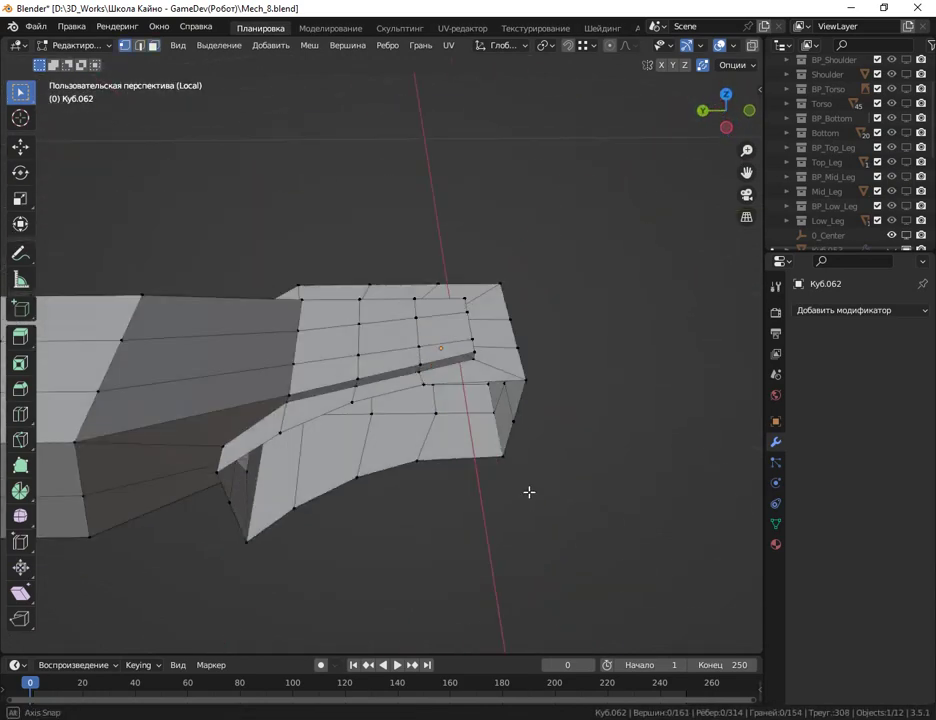
key(Tab)
scroll(424, 446, down, 3)
key(KP_Divide)
scroll(539, 524, up, 3)
scroll(539, 524, up, 4)
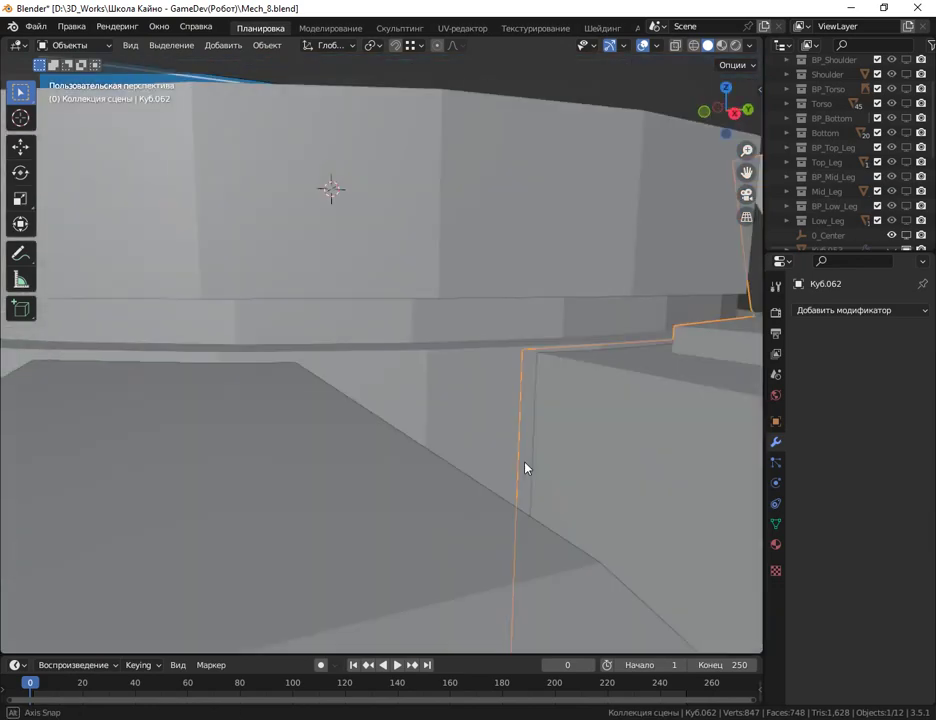
Select the rounded side piece and ring, then duplicate the ring and lift the copy.
scroll(527, 468, up, 3)
scroll(407, 480, down, 4)
scroll(468, 351, down, 4)
shift+click(349, 435)
middle_drag(592, 418, 420, 357)
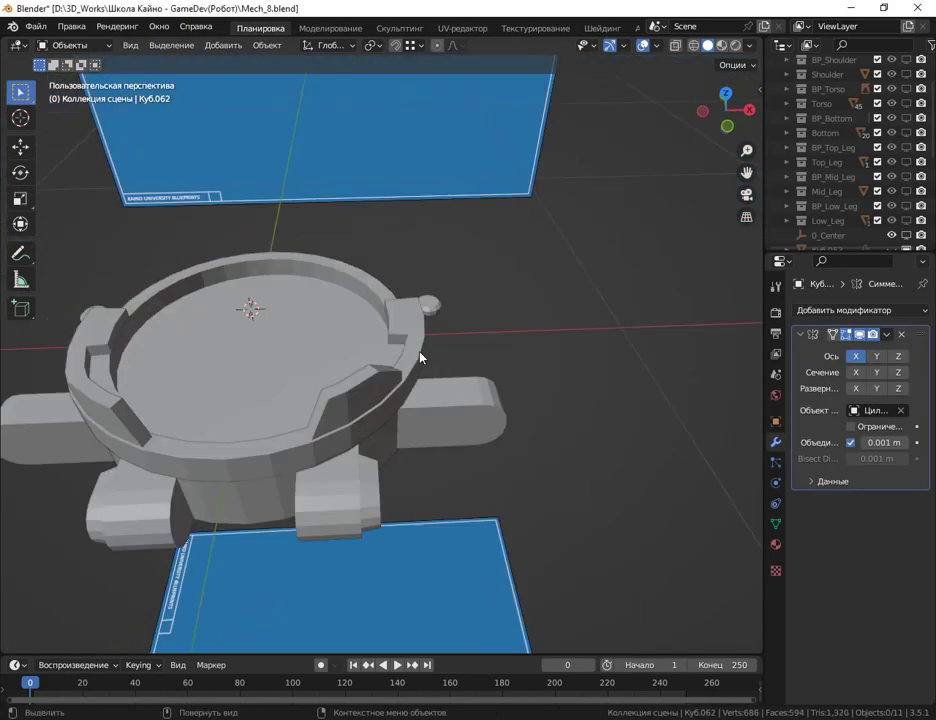
mouse_move(490, 311)
middle_down()
mouse_move(405, 355)
mouse_move(270, 338)
mouse_move(409, 355)
mouse_move(373, 385)
mouse_move(340, 300)
middle_up()
click(340, 300)
key(shift+d)
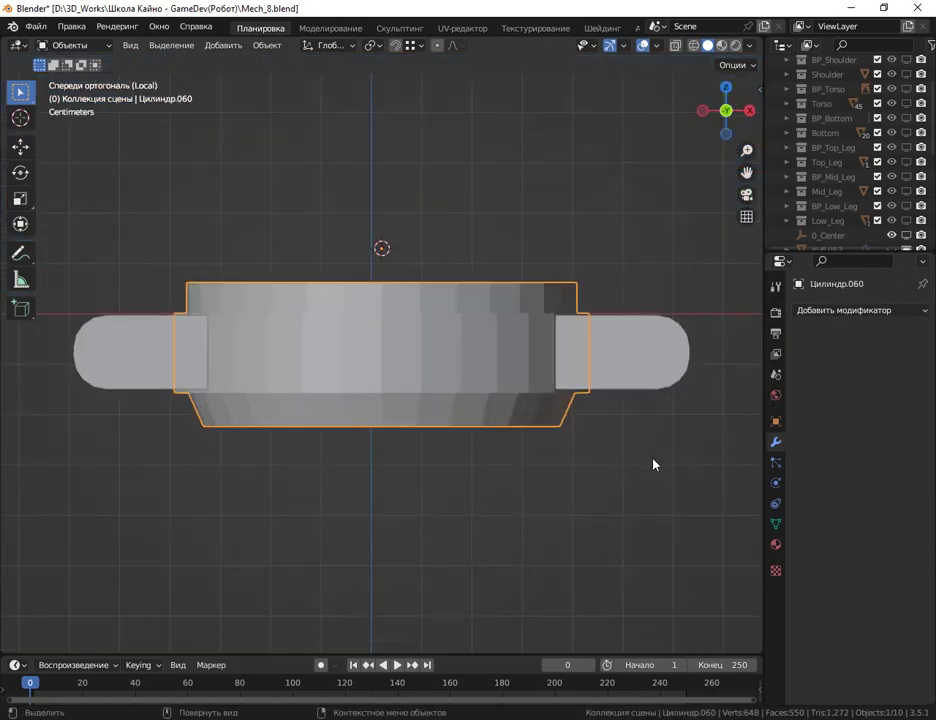
key(n)
Apply the Boolean modifier to trim the side piece.
click(885, 501)
click(740, 516)
scroll(507, 424, down, 2)
middle_drag(507, 424, 524, 450)
In Edit Mode, slide the selected edge toward the piece's end by -1.
key(Tab)
scroll(341, 375, up, 3)
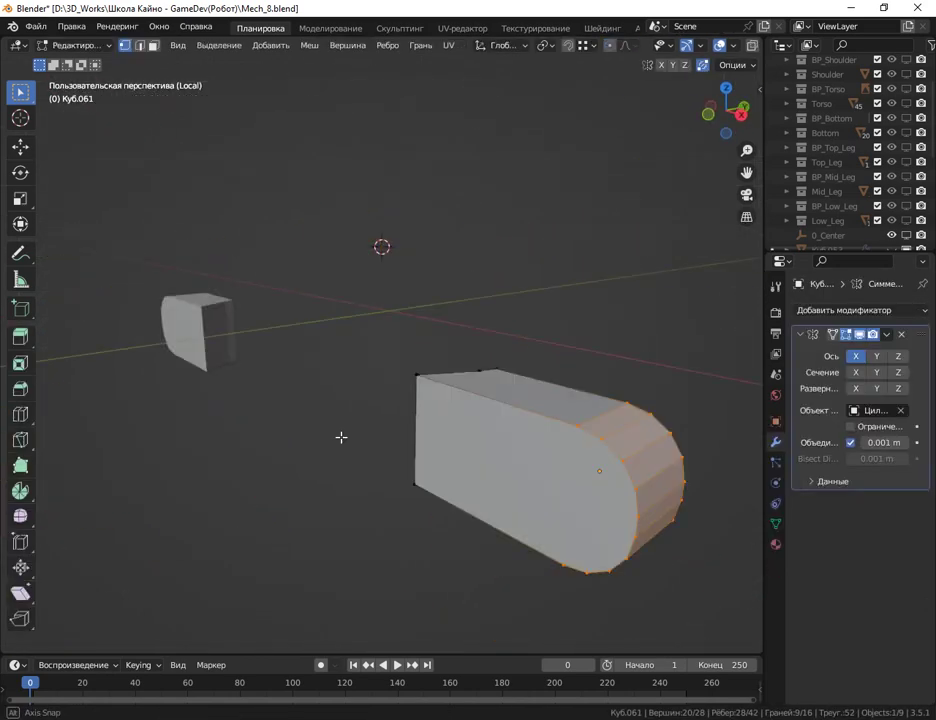
middle_drag(290, 443, 393, 358)
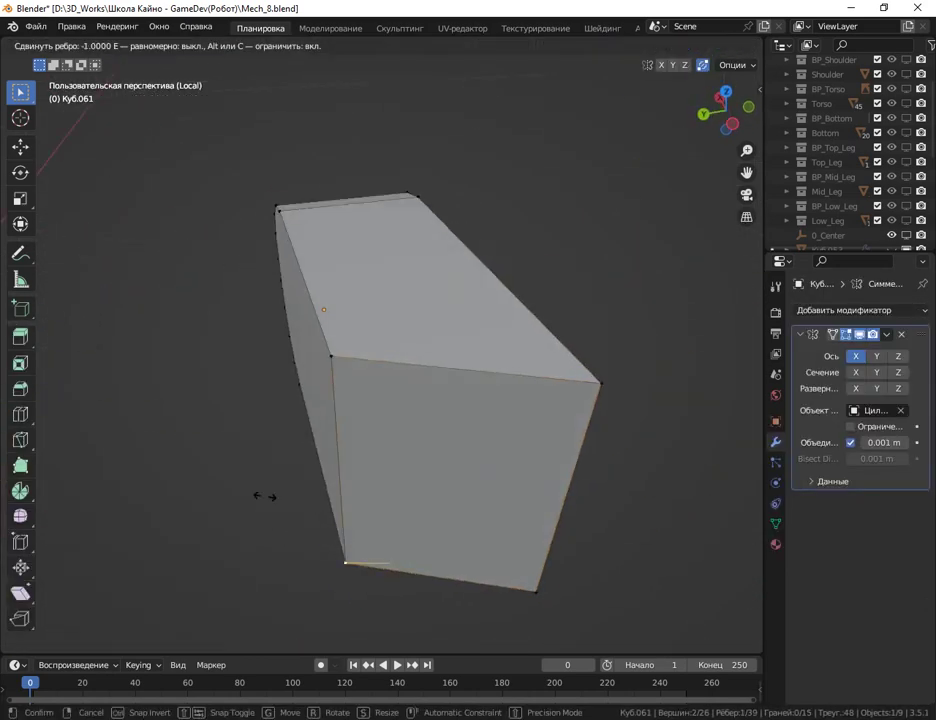
click(330, 517)
middle_drag(330, 517, 268, 493)
mouse_move(351, 500)
middle_down()
mouse_move(585, 393)
mouse_move(453, 434)
middle_up()
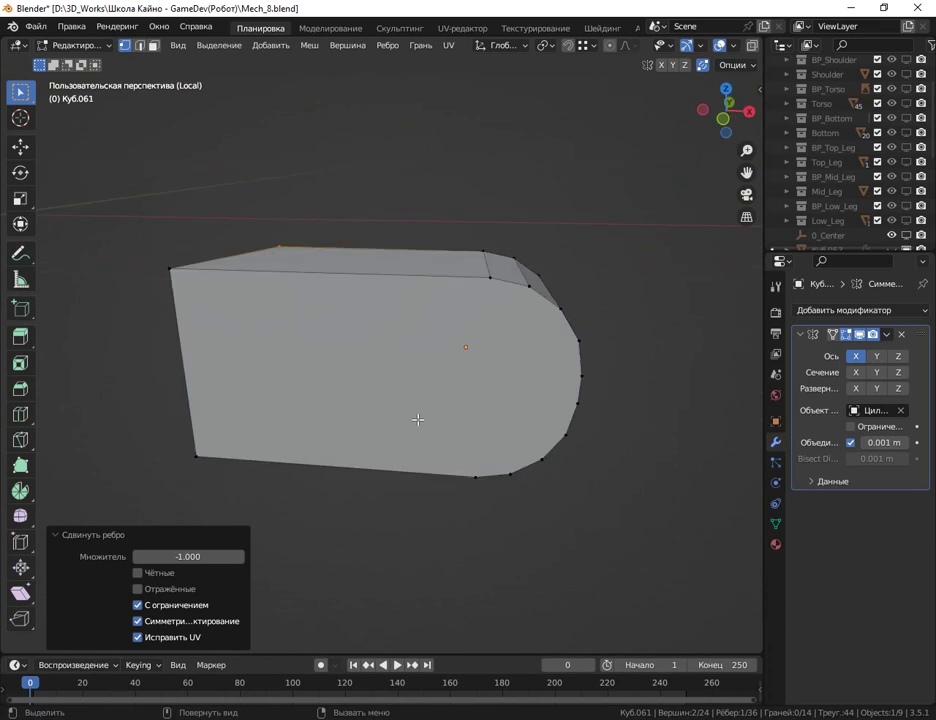
Add a new edge loop through the middle of the piece.
click(526, 277)
mouse_move(383, 383)
middle_down()
mouse_move(453, 432)
mouse_move(541, 430)
mouse_move(339, 391)
mouse_move(470, 413)
middle_up()
key(ctrl+r)
click(470, 413)
scroll(470, 413, down, 3)
scroll(398, 398, up, 5)
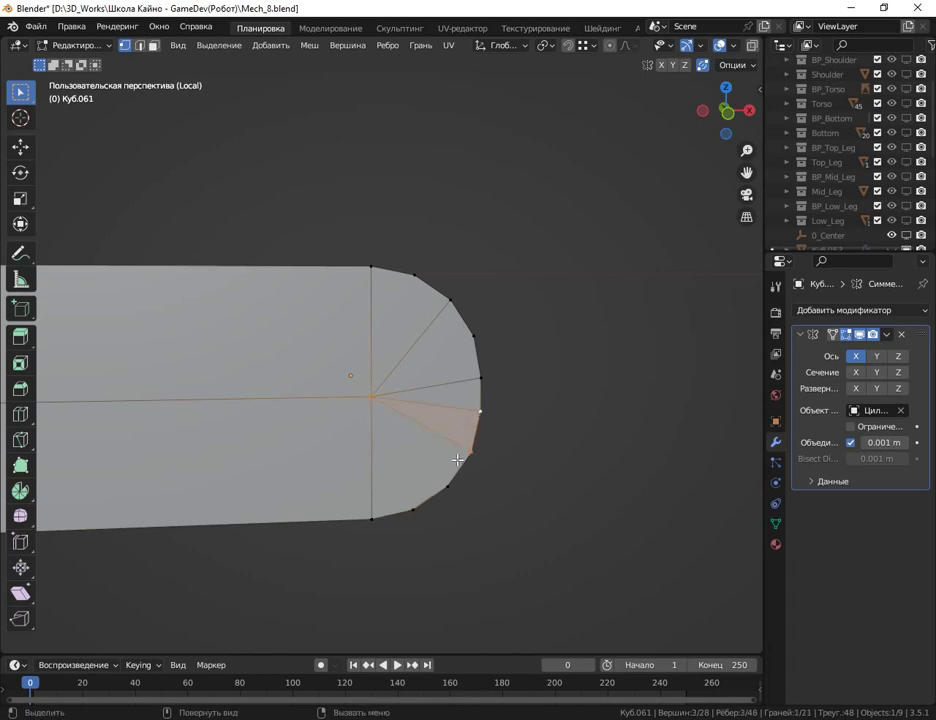
Return to Object Mode and exit Local View to show the whole scene.
middle_drag(437, 487, 325, 396)
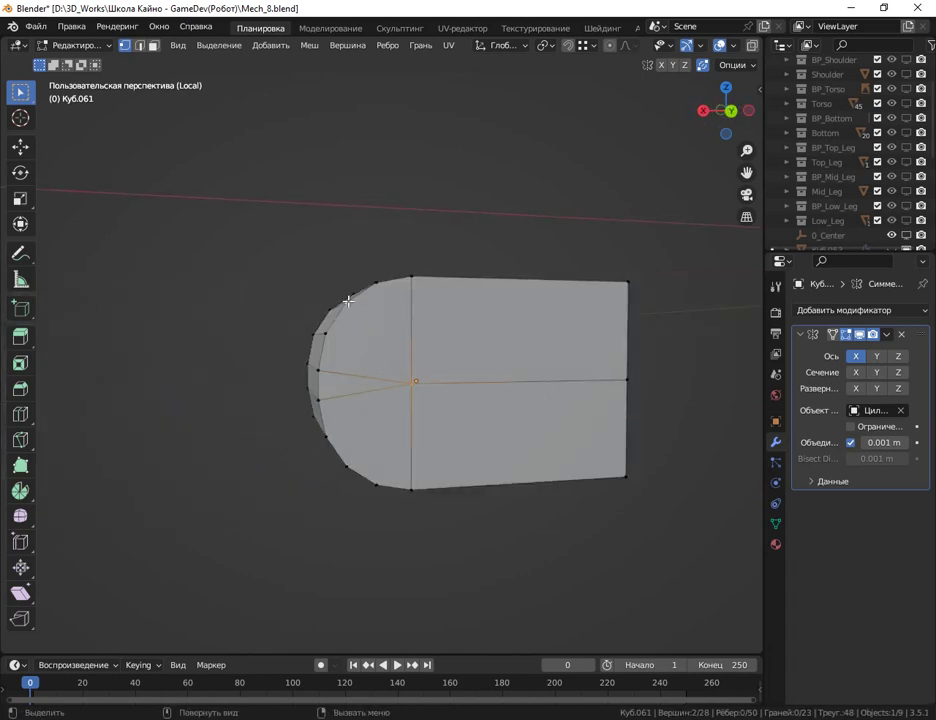
middle_drag(462, 417, 581, 424)
key(Tab)
key(KP_Divide)
scroll(372, 388, down, 2)
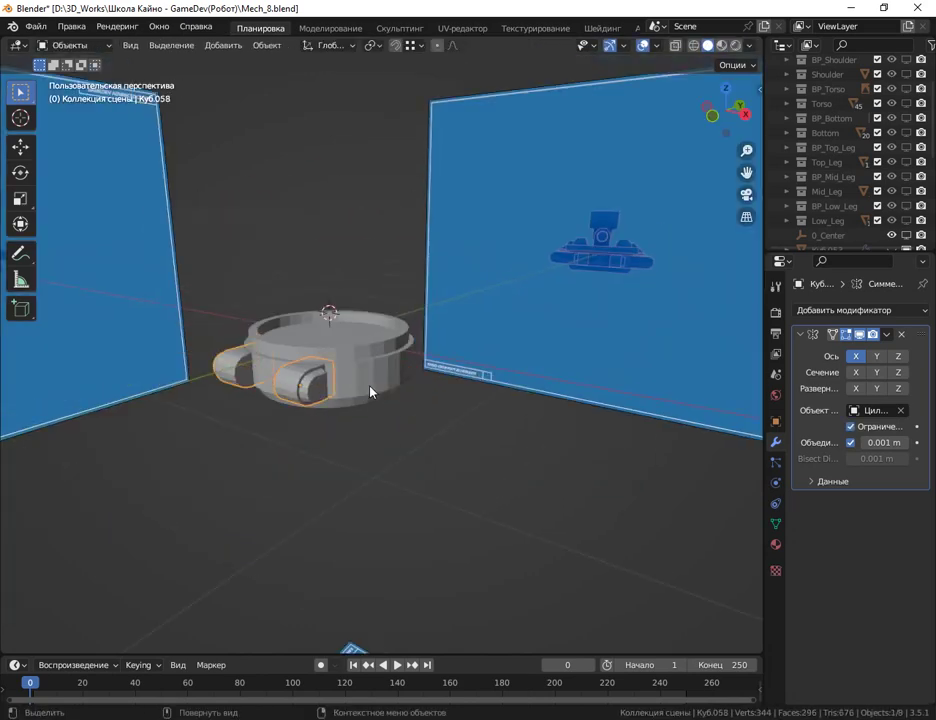
Isolate the ring copy in local view and shrink it to 0.973.
scroll(192, 405, up, 4)
middle_drag(193, 405, 359, 367)
scroll(376, 367, down, 3)
key(KP_Divide)
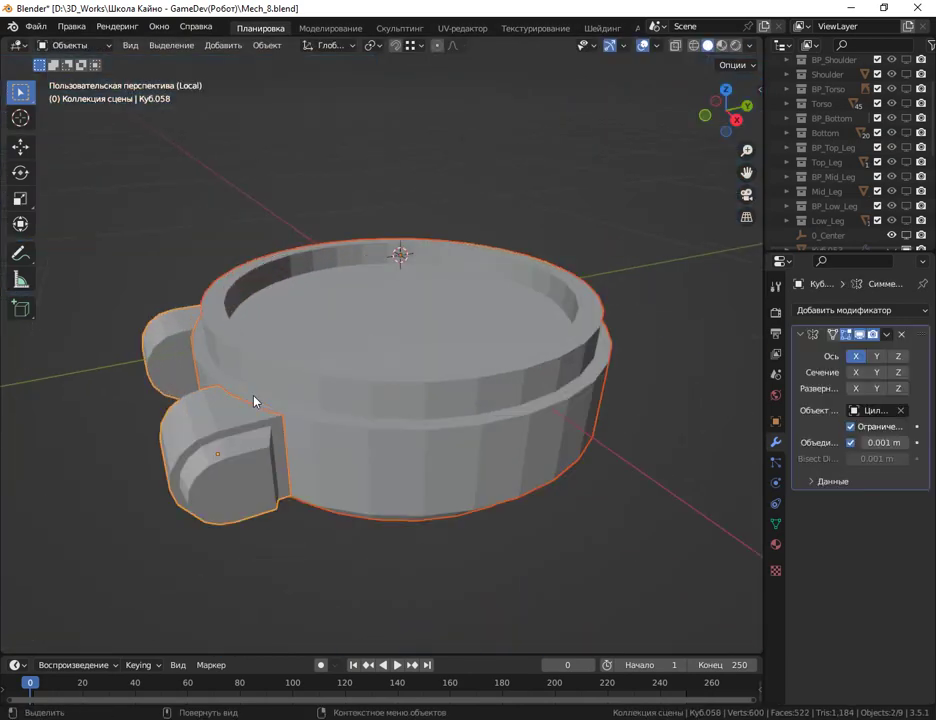
key(KP_7)
middle_drag(624, 516, 420, 420)
key(s)
click(389, 403)
Adjust the ring copy's size from the top view and raise it 0.04146 along Z.
scroll(389, 403, up, 5)
key(s)
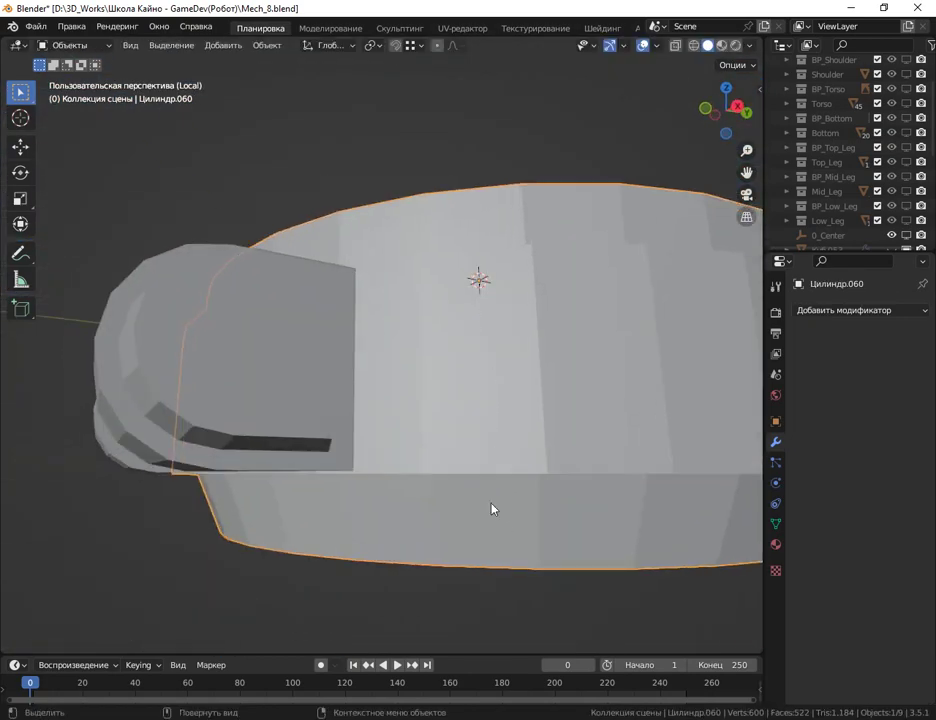
scroll(491, 509, up, 2)
scroll(456, 483, down, 5)
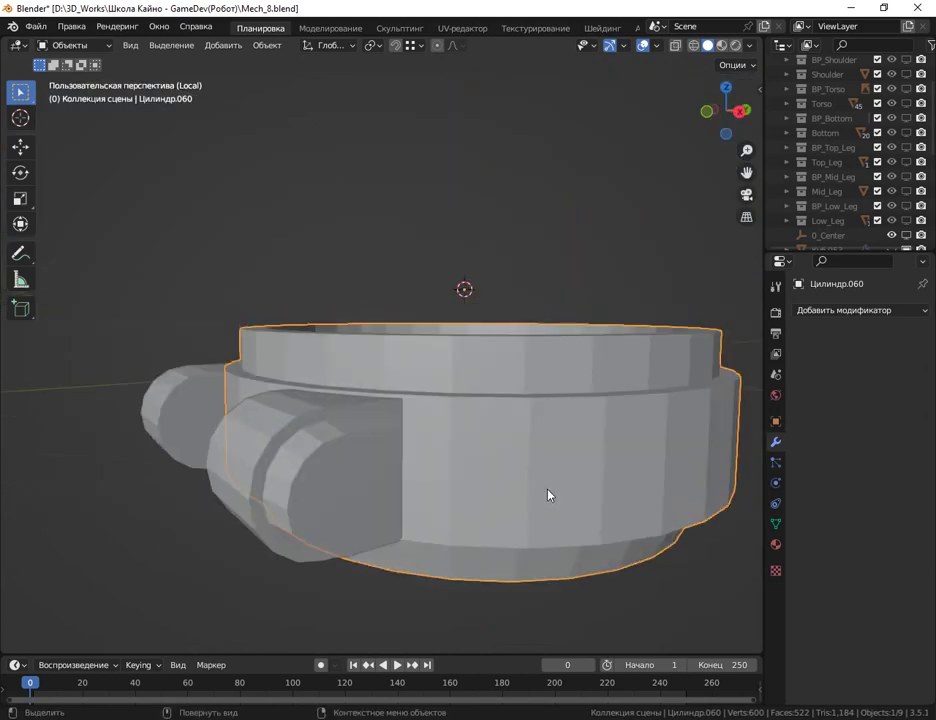
key(KP_7)
key(s)
click(606, 526)
middle_drag(606, 526, 591, 453)
key(Delete)
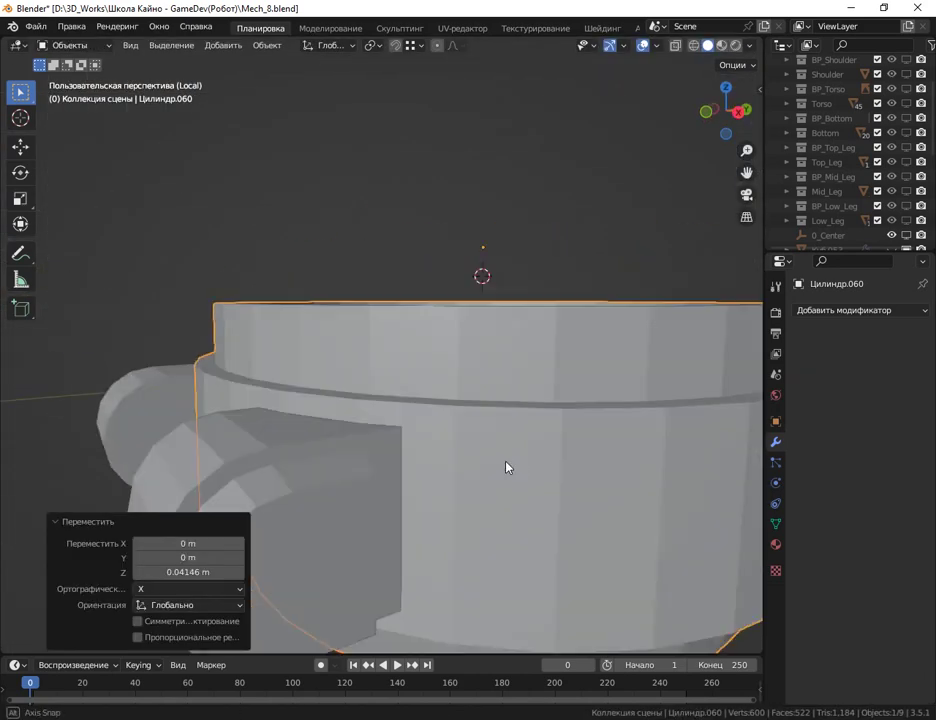
Apply the Boolean cut on Куб.058, remove the ring cutter, and edit the piece's mesh.
key(ctrl+a)
key(Tab)
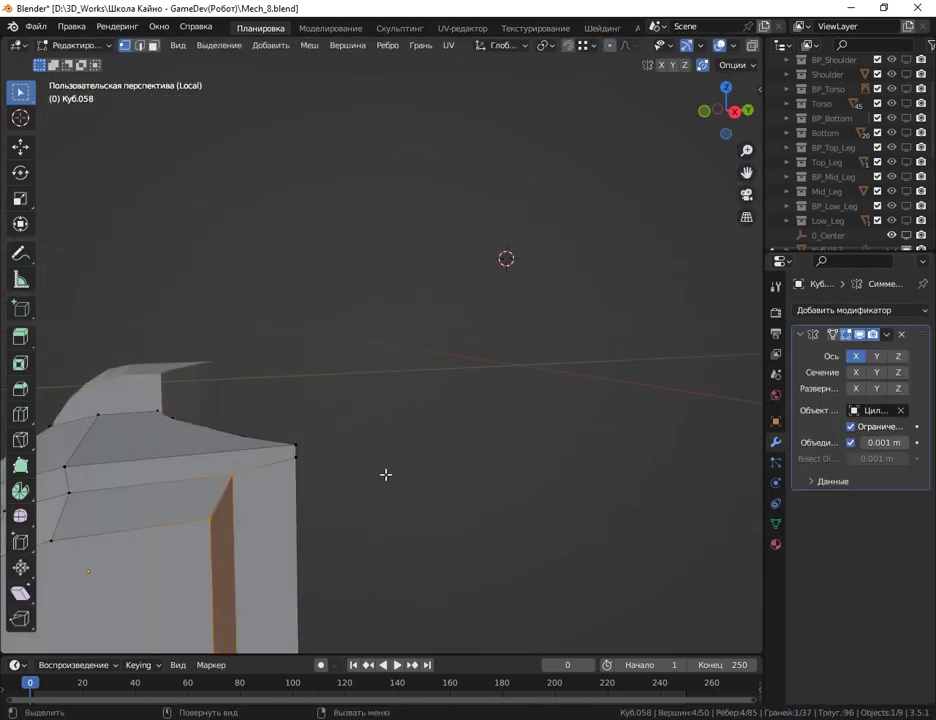
middle_drag(368, 454, 402, 531)
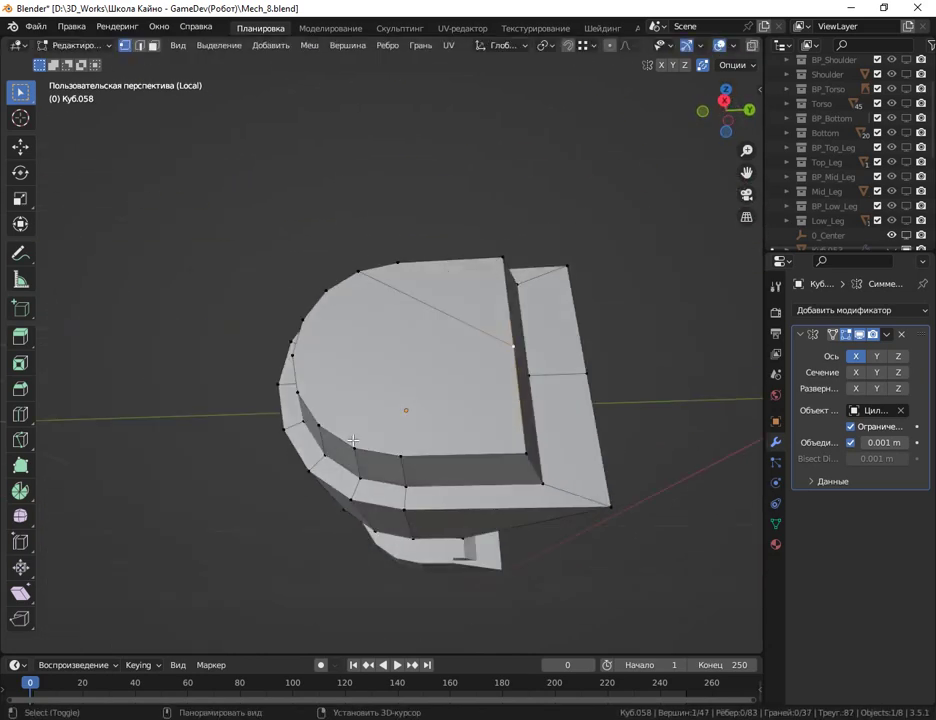
middle_drag(580, 473, 391, 377)
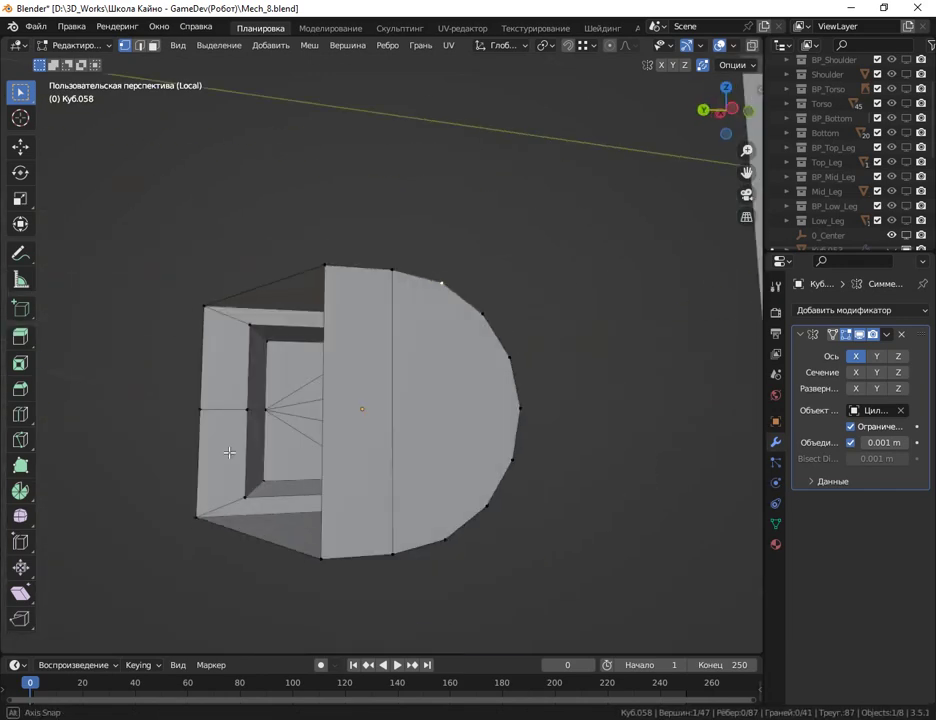
key(KP_3)
Add a new edge loop across Куб.058 in edge select mode, then leave edit mode.
key(2)
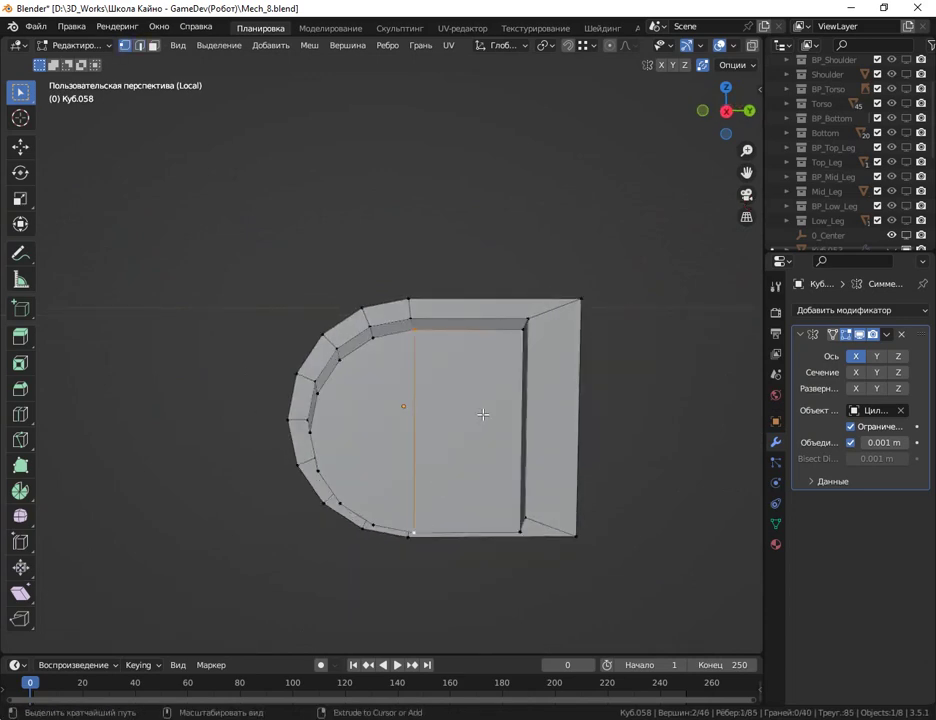
key(ctrl+r)
click(396, 439)
mouse_move(310, 433)
middle_down()
mouse_move(261, 445)
mouse_move(508, 443)
mouse_move(460, 430)
mouse_move(297, 441)
mouse_move(451, 470)
mouse_move(405, 438)
middle_up()
key(Tab)
Exit local view to show the whole robot with its blueprint planes.
scroll(460, 430, up, 5)
scroll(405, 438, down, 5)
key(KP_Divide)
mouse_move(383, 397)
middle_down()
mouse_move(603, 388)
mouse_move(557, 675)
middle_up()
scroll(603, 388, down, 4)
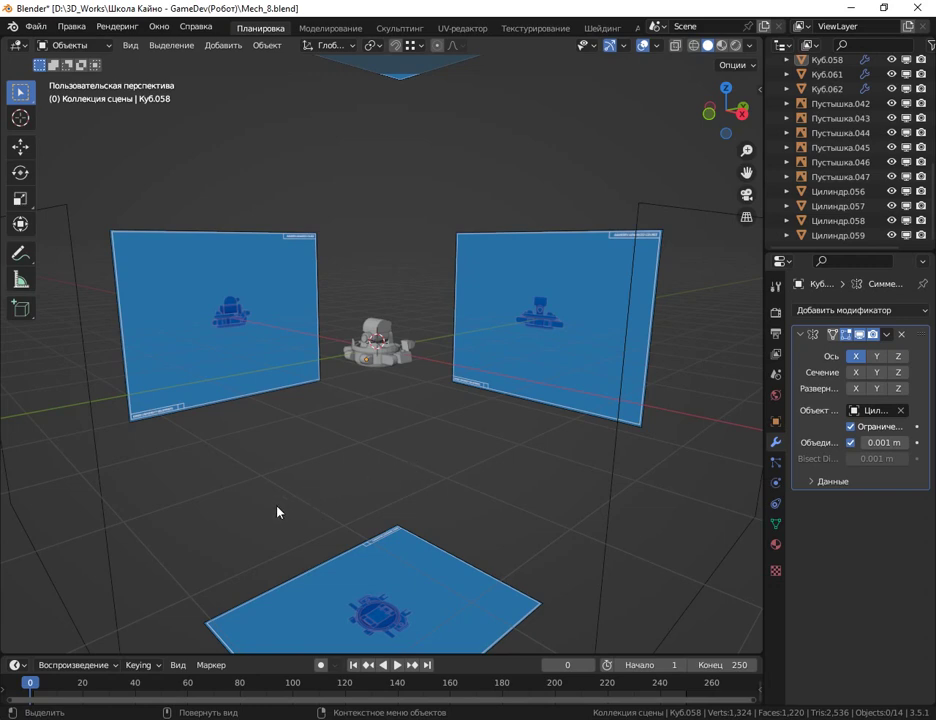
scroll(277, 511, up, 2)
scroll(277, 511, up, 2)
scroll(277, 511, up, 2)
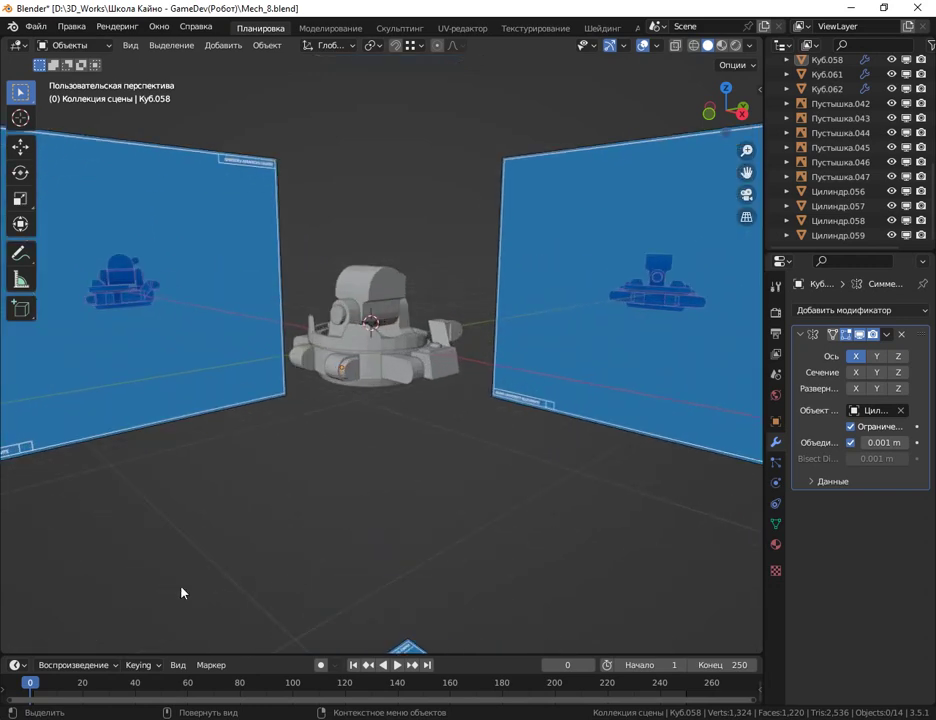
mouse_move(99, 609)
middle_down()
mouse_move(363, 626)
mouse_move(725, 623)
mouse_move(5, 624)
mouse_move(212, 625)
mouse_move(235, 606)
middle_up()
middle_drag(148, 614, 416, 614)
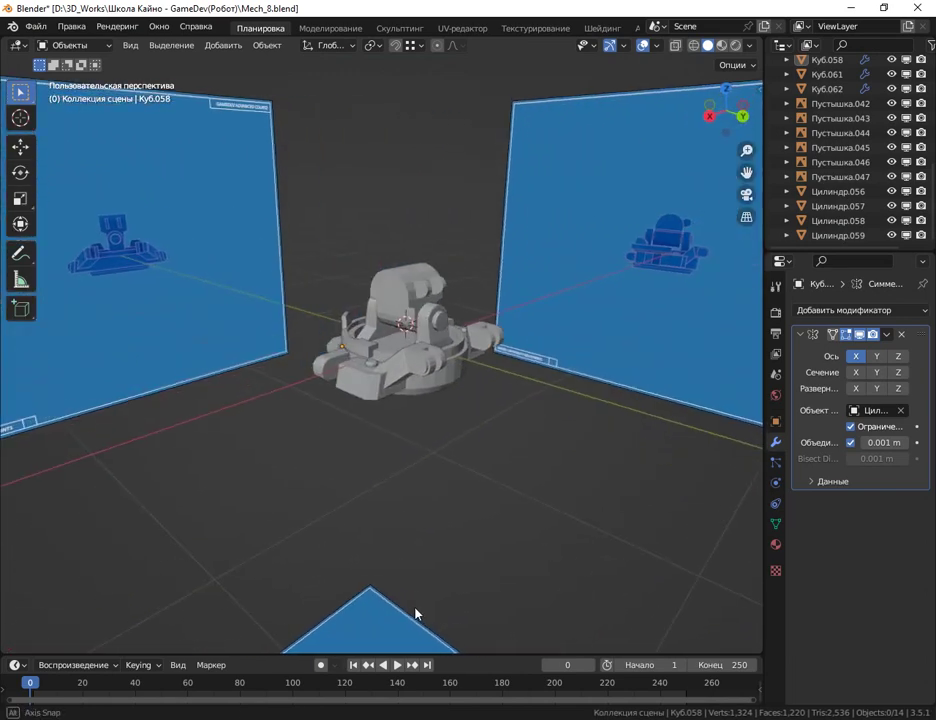
mouse_move(445, 552)
middle_down()
mouse_move(372, 547)
mouse_move(754, 545)
mouse_move(29, 541)
mouse_move(148, 545)
middle_up()
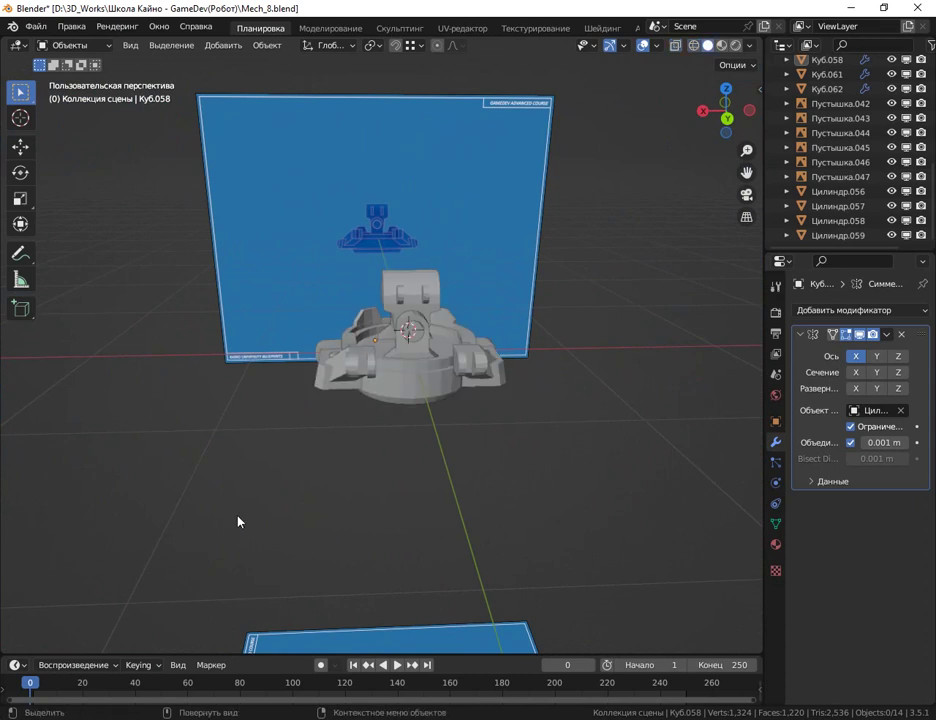
key(Tab)
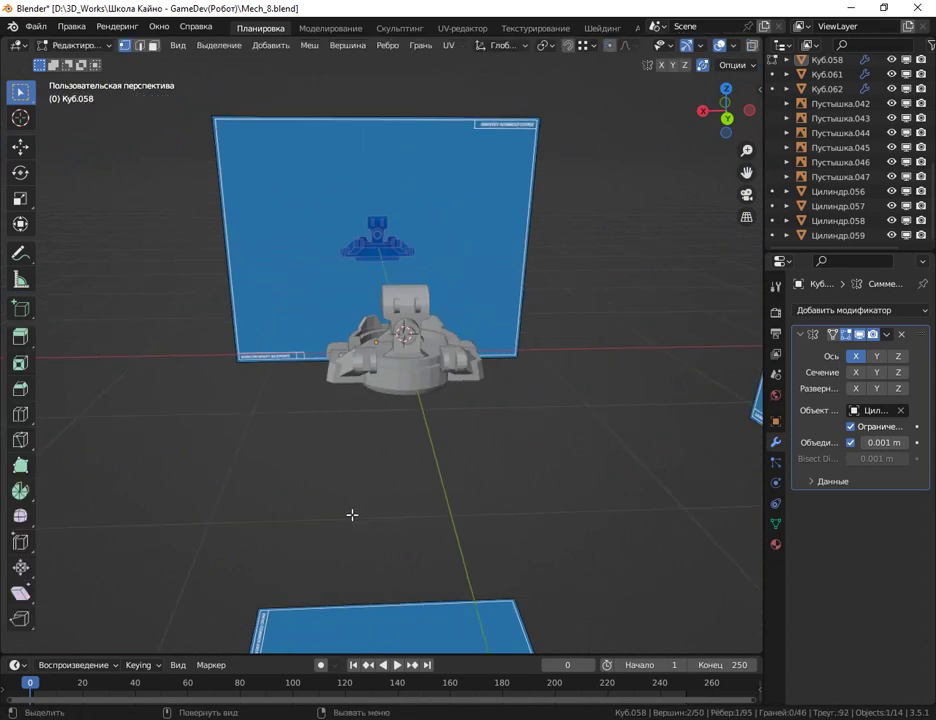
mouse_move(279, 546)
middle_down()
mouse_move(506, 543)
mouse_move(332, 545)
mouse_move(445, 554)
mouse_move(629, 539)
mouse_move(564, 525)
middle_up()
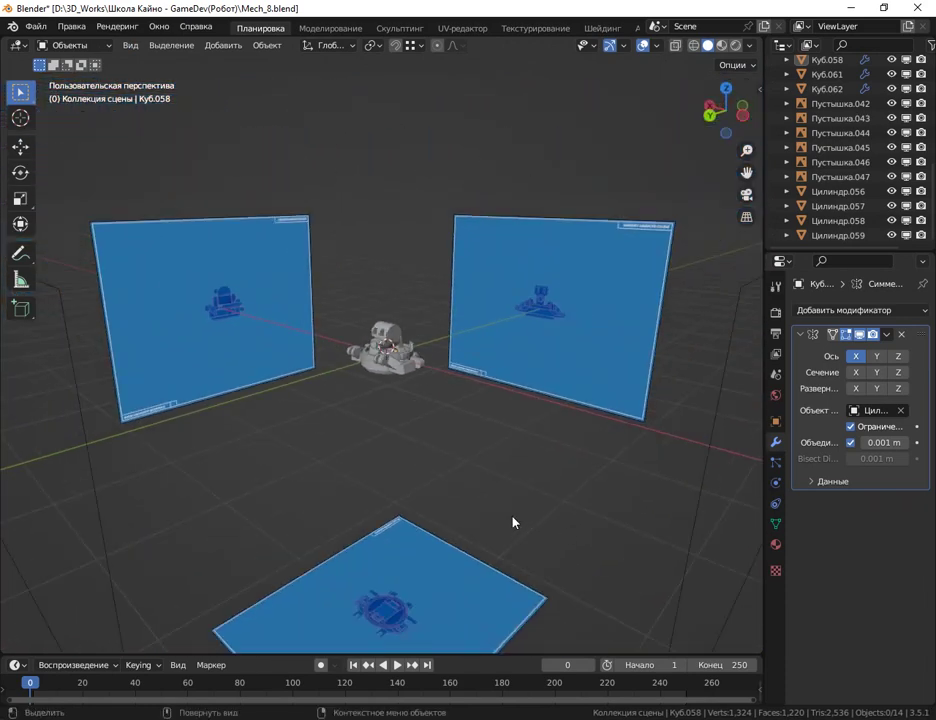